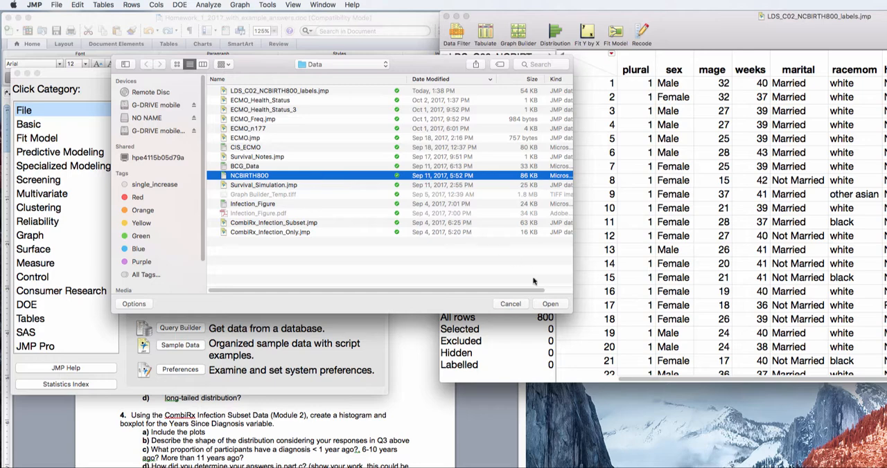
# Import the NCBIRTH800 Excel worksheet with column headers on row 1 and data starting on row 2, and widen the resulting data table.
pyautogui.click(550, 305)
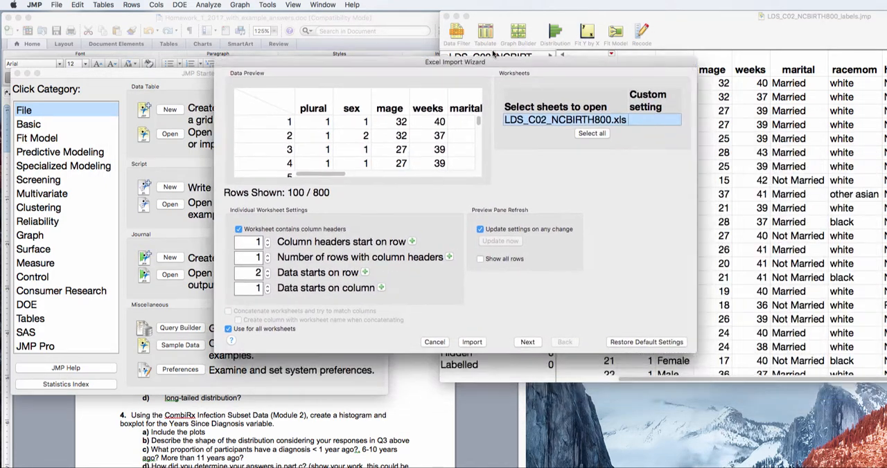
pyautogui.moveTo(493, 55); pyautogui.dragTo(401, 9)
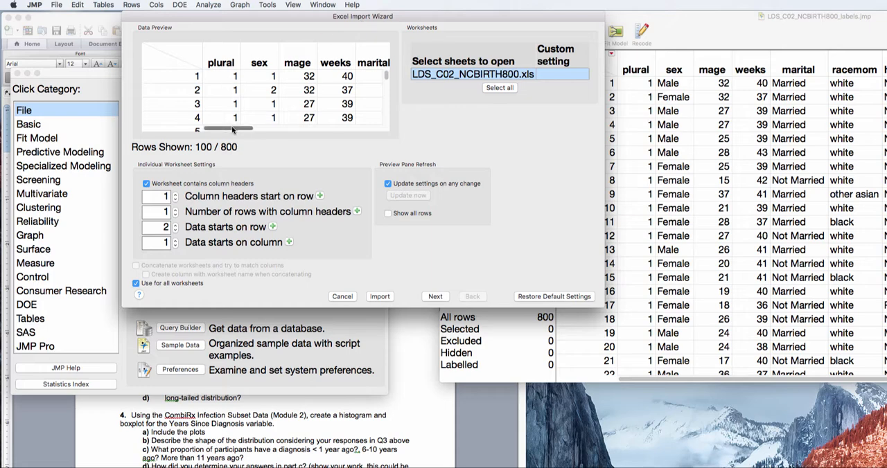
pyautogui.moveTo(221, 128)
pyautogui.mouseDown()
pyautogui.moveTo(266, 127)
pyautogui.moveTo(207, 128)
pyautogui.mouseUp()
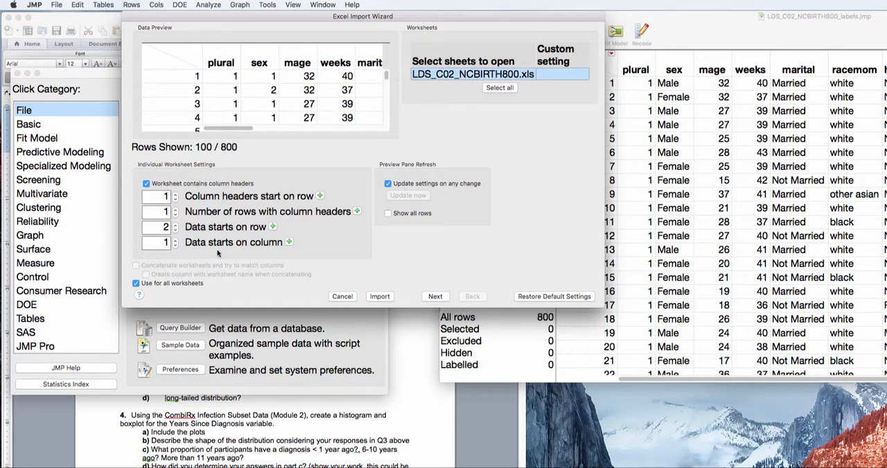
pyautogui.click(147, 184)
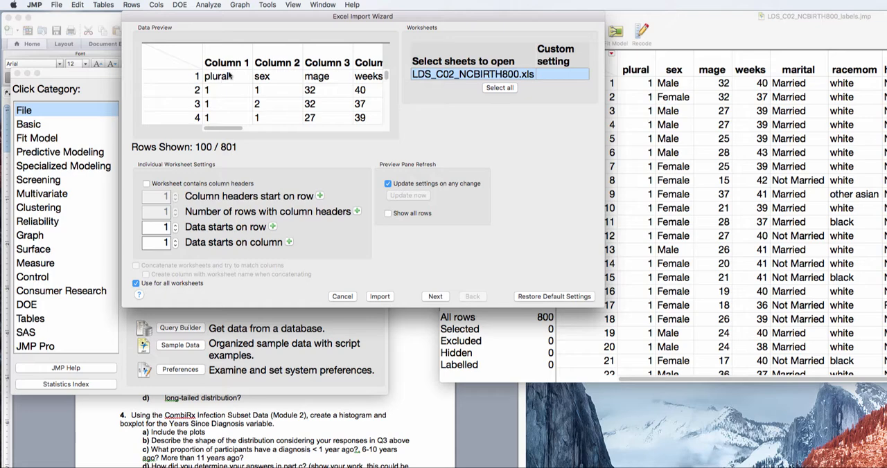
pyautogui.click(147, 184)
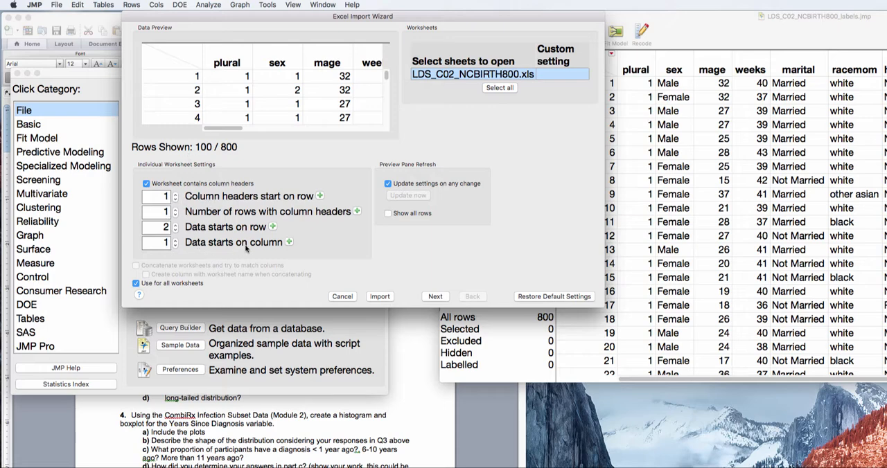
pyautogui.click(381, 296)
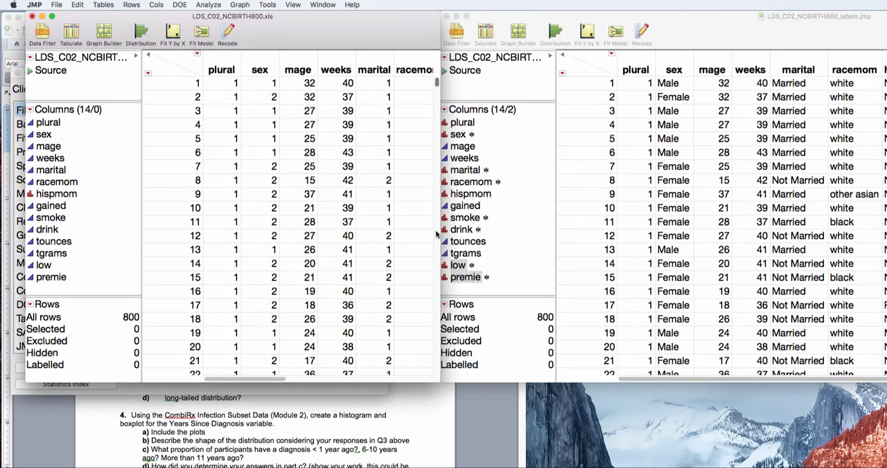
pyautogui.moveTo(438, 235); pyautogui.dragTo(736, 239)
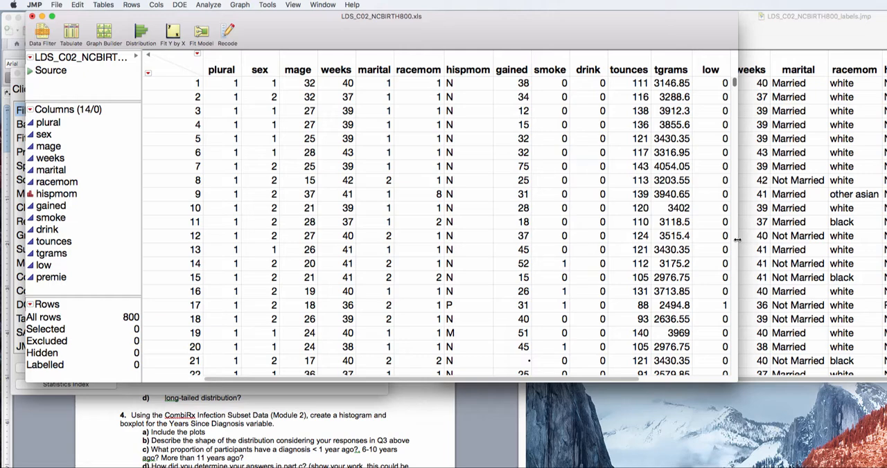
# Run a Distribution analysis on the sex, marital and smoke columns, review the report, and close it.
pyautogui.click(208, 4)
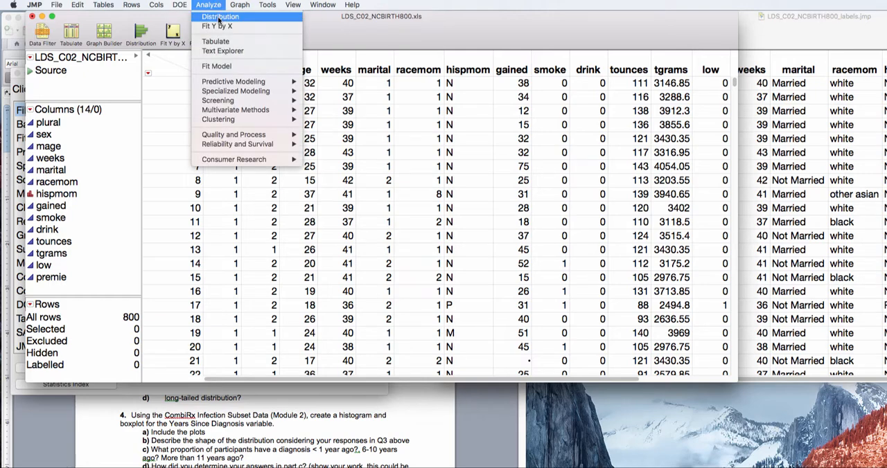
pyautogui.click(218, 18)
pyautogui.moveTo(543, 122); pyautogui.dragTo(269, 61)
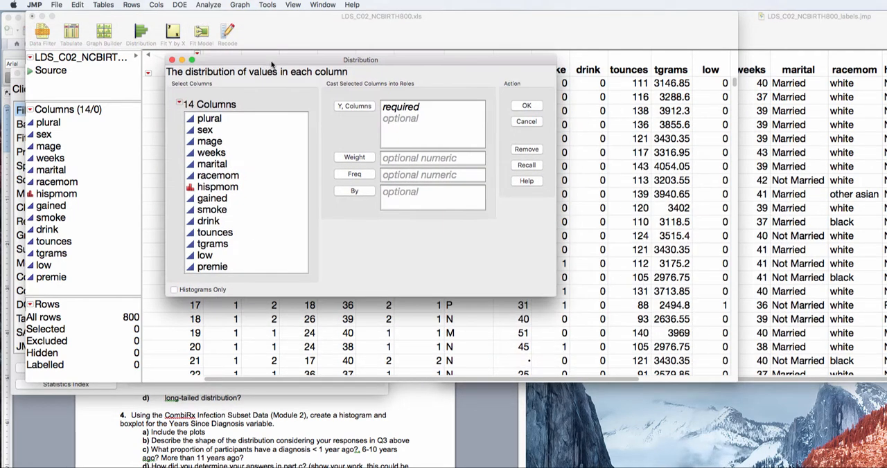
pyautogui.doubleClick(227, 132)
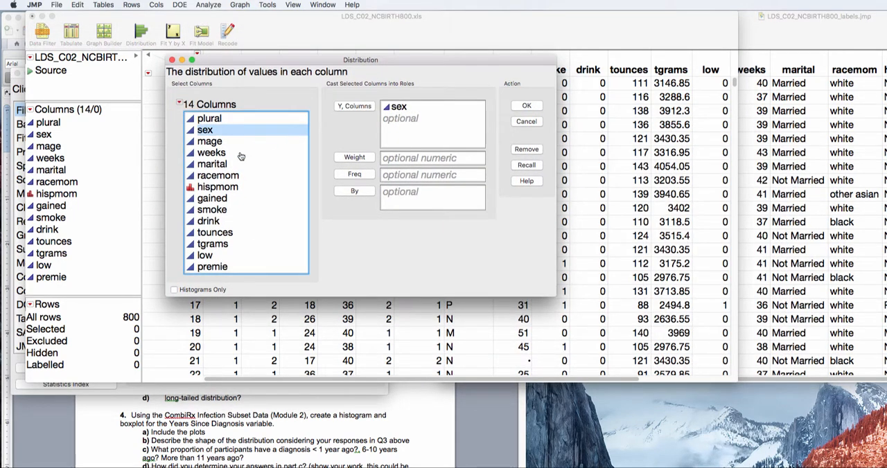
pyautogui.click(230, 165)
pyautogui.click(354, 106)
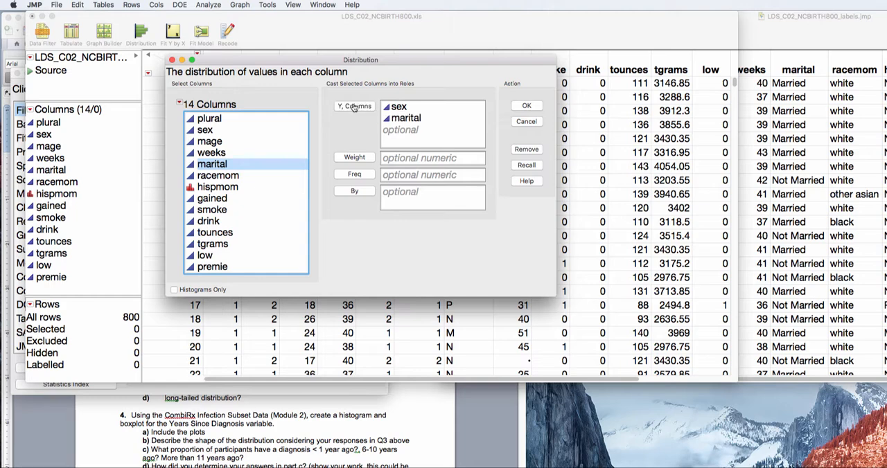
pyautogui.click(228, 209)
pyautogui.click(355, 106)
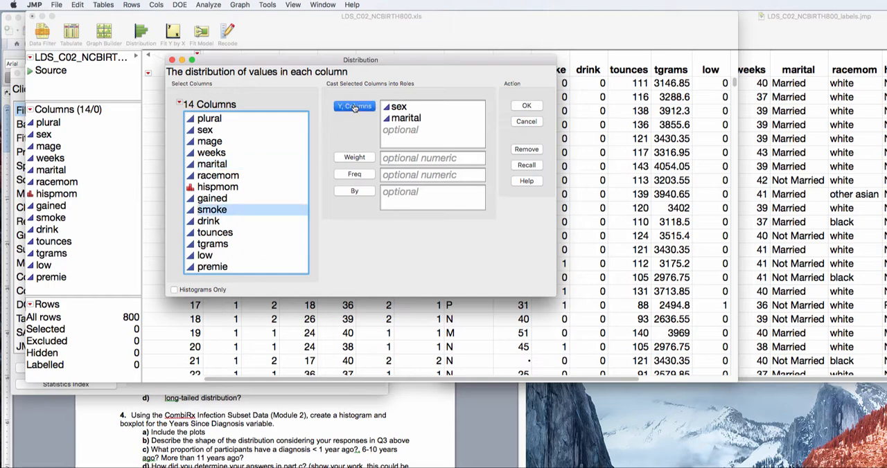
pyautogui.click(526, 105)
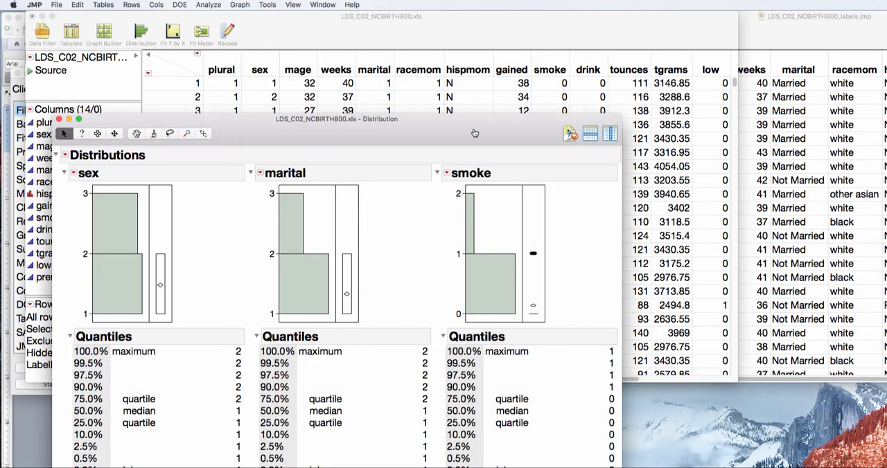
pyautogui.moveTo(472, 129); pyautogui.dragTo(471, 4)
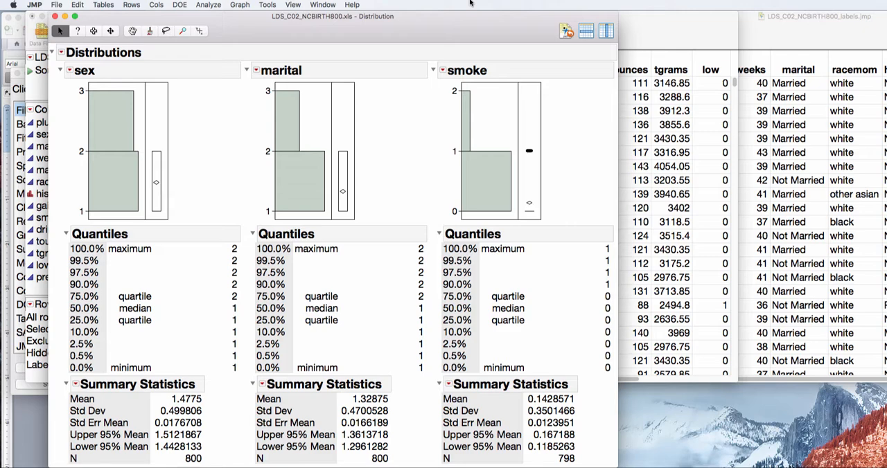
pyautogui.click(55, 16)
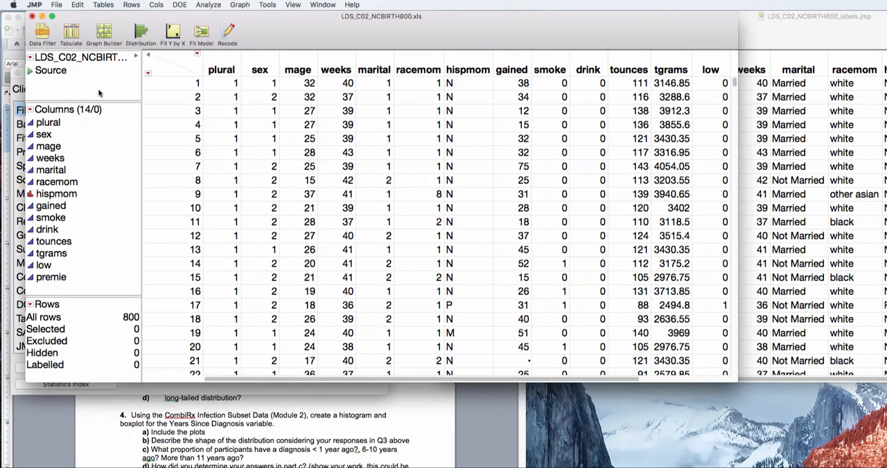
# Set the sex column's modeling type to Nominal, and check it with a Distribution report on sex.
pyautogui.click(30, 135)
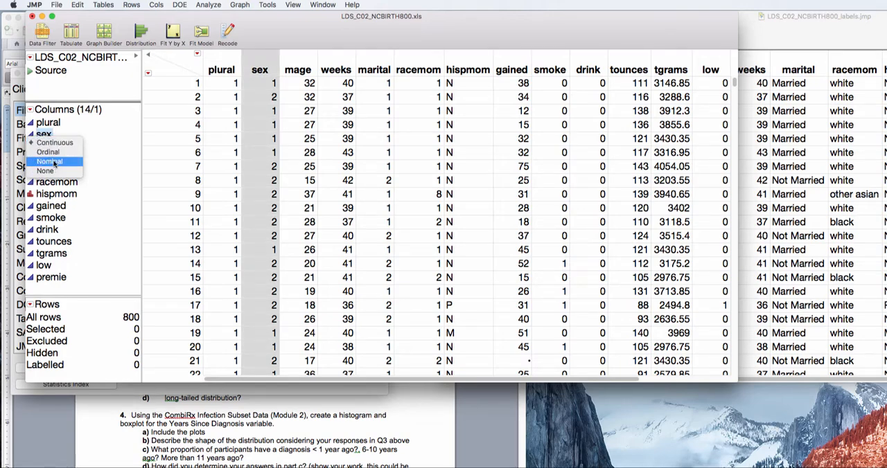
pyautogui.click(54, 162)
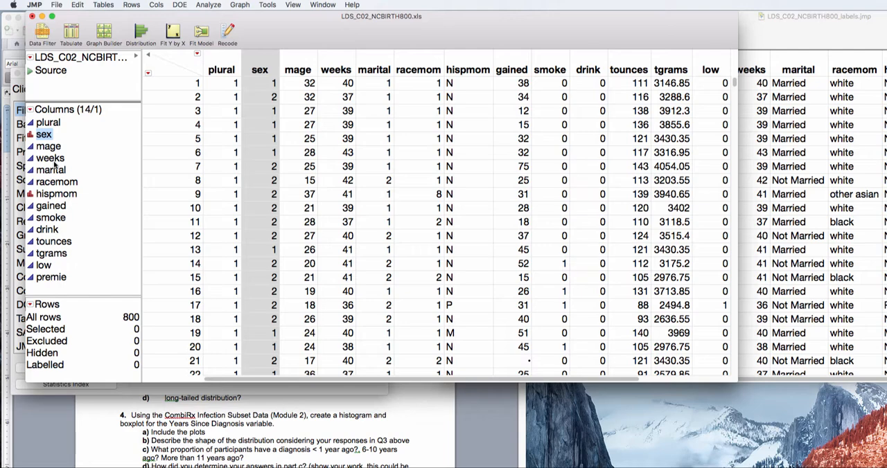
pyautogui.click(208, 5)
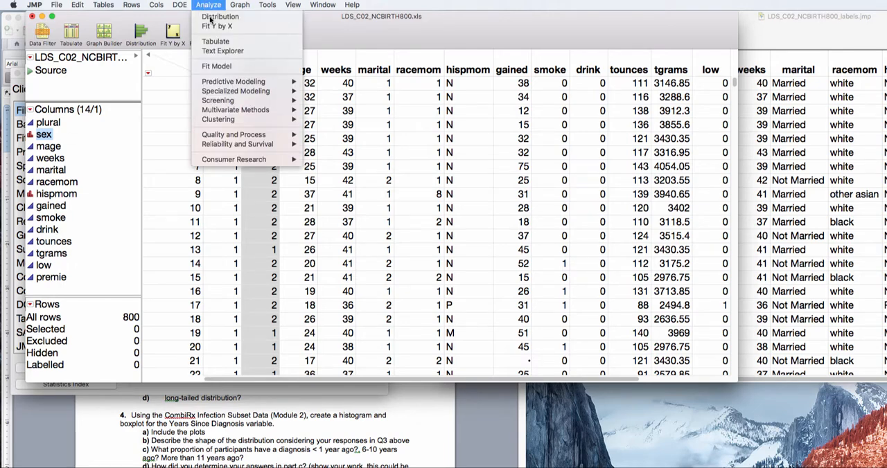
pyautogui.click(210, 17)
pyautogui.click(616, 170)
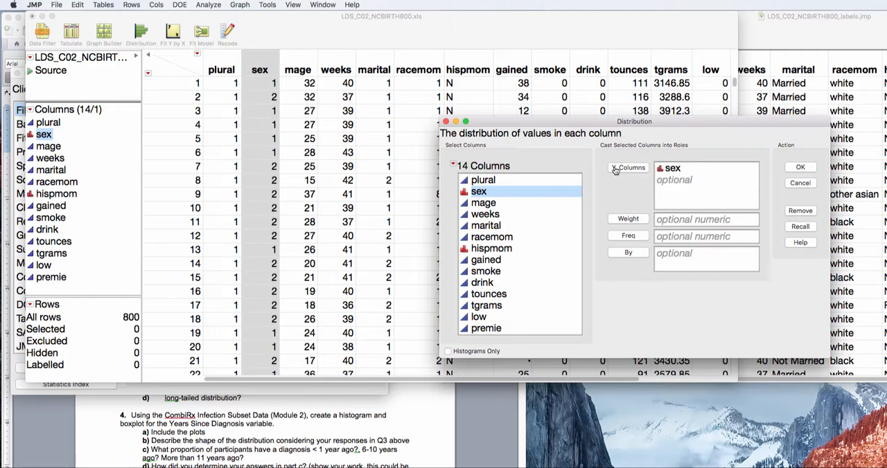
pyautogui.click(800, 169)
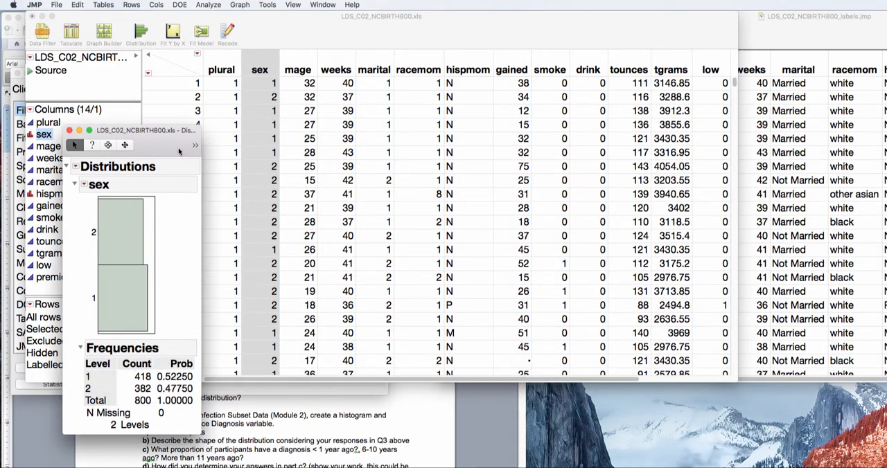
pyautogui.moveTo(179, 151); pyautogui.dragTo(252, 85)
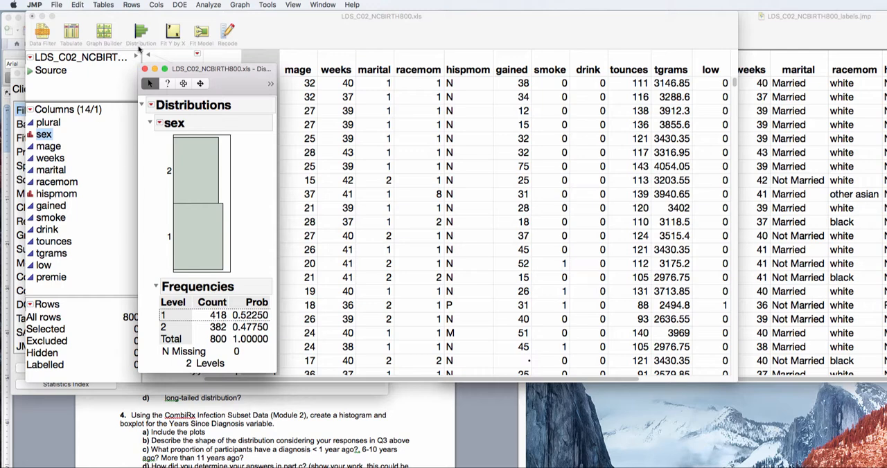
pyautogui.click(145, 70)
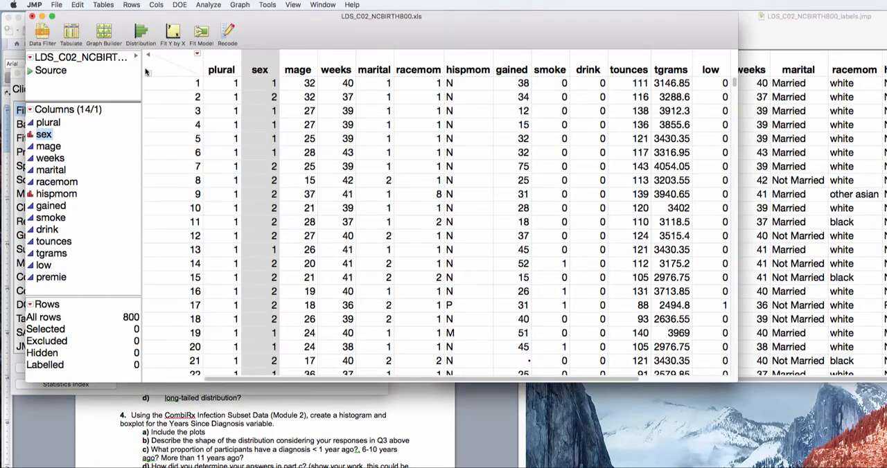
# Open the column info for sex and low together, and set the data type of sex to Character.
pyautogui.click(146, 71)
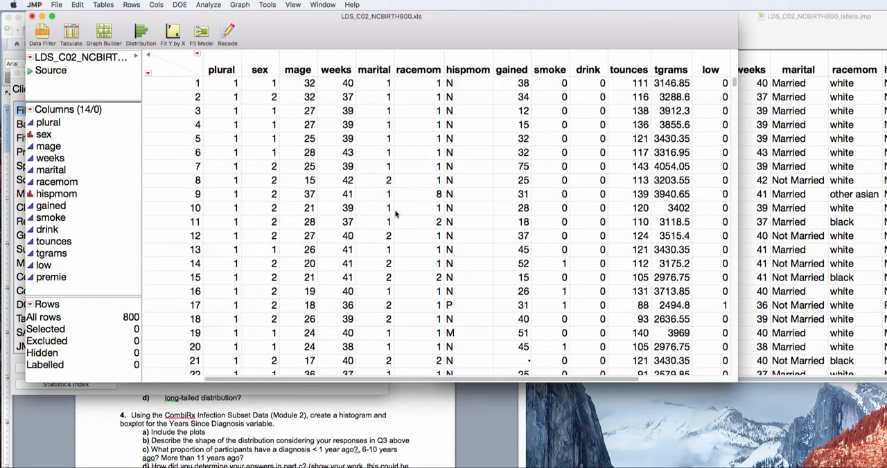
pyautogui.moveTo(485, 379); pyautogui.dragTo(660, 380)
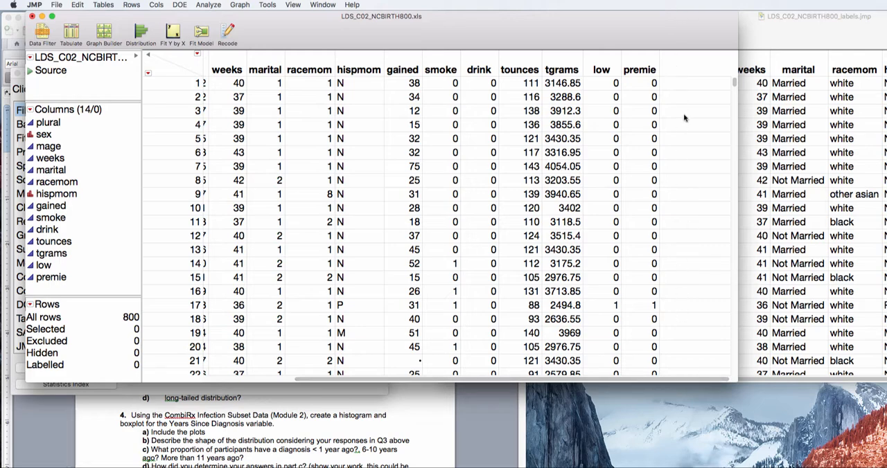
pyautogui.moveTo(537, 379); pyautogui.dragTo(407, 387)
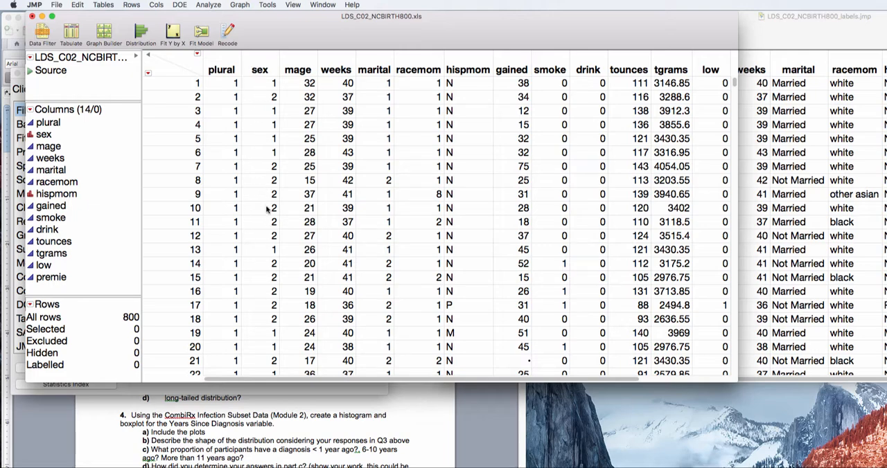
pyautogui.click(263, 60)
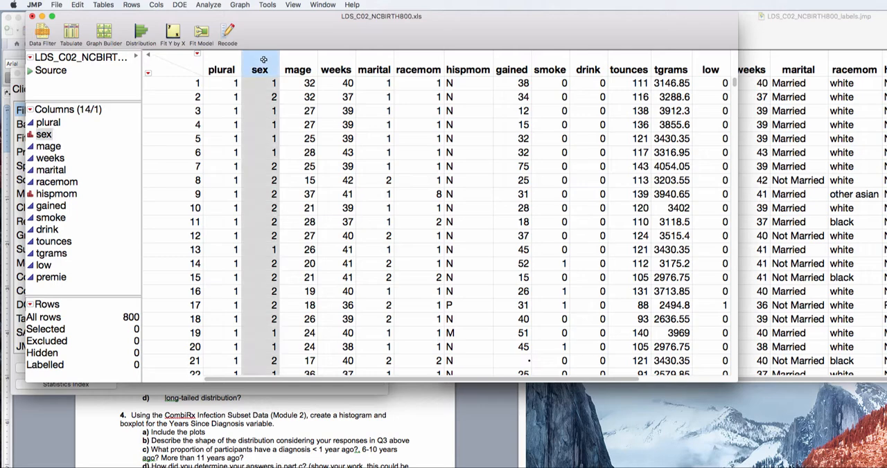
pyautogui.keyDown('super'); pyautogui.click(43, 265); pyautogui.keyUp('super')
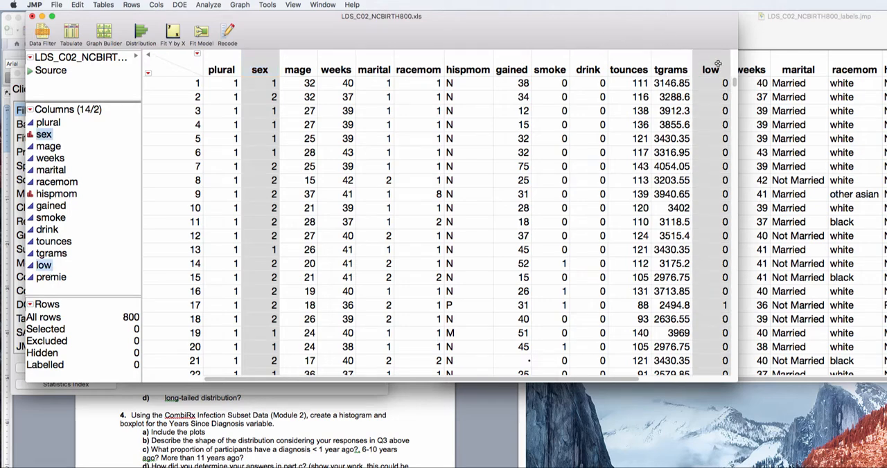
pyautogui.click(152, 5)
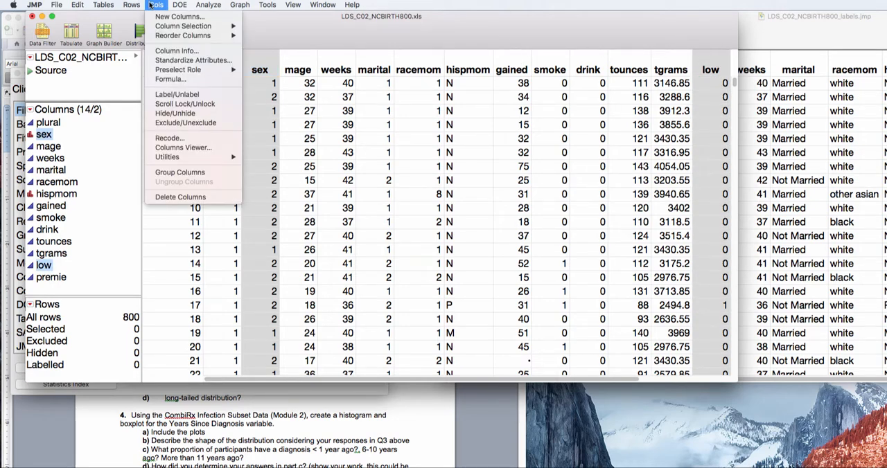
pyautogui.click(169, 52)
pyautogui.moveTo(588, 111); pyautogui.dragTo(263, 19)
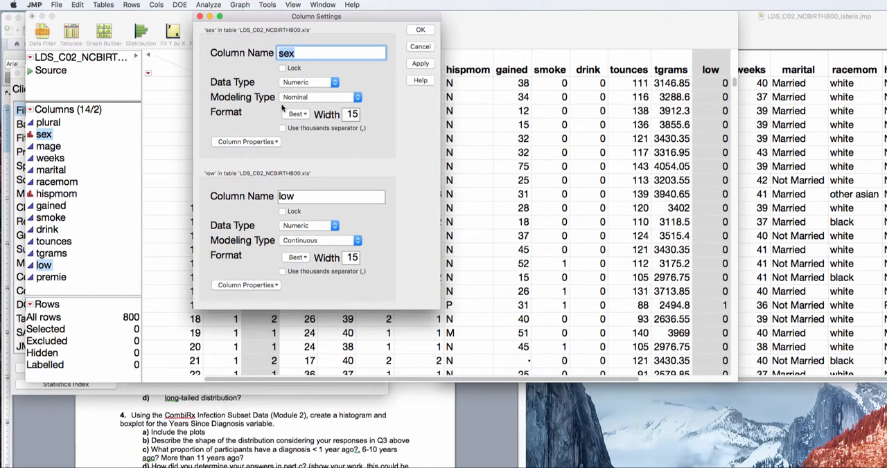
pyautogui.click(334, 83)
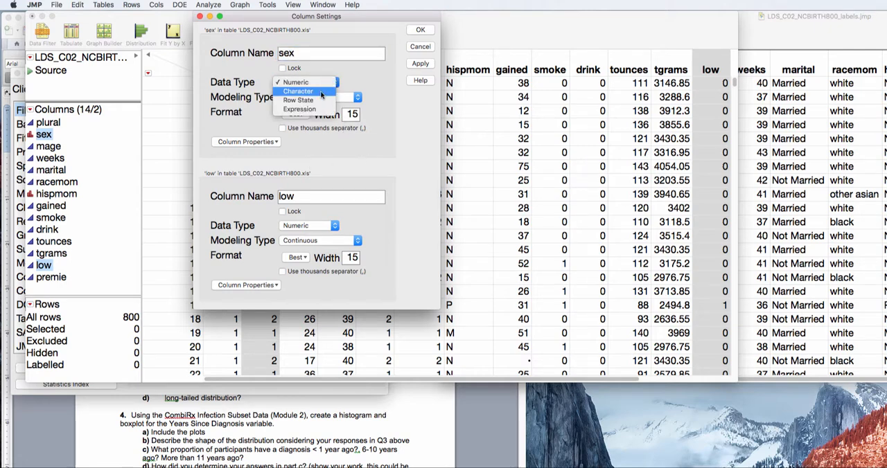
pyautogui.click(320, 91)
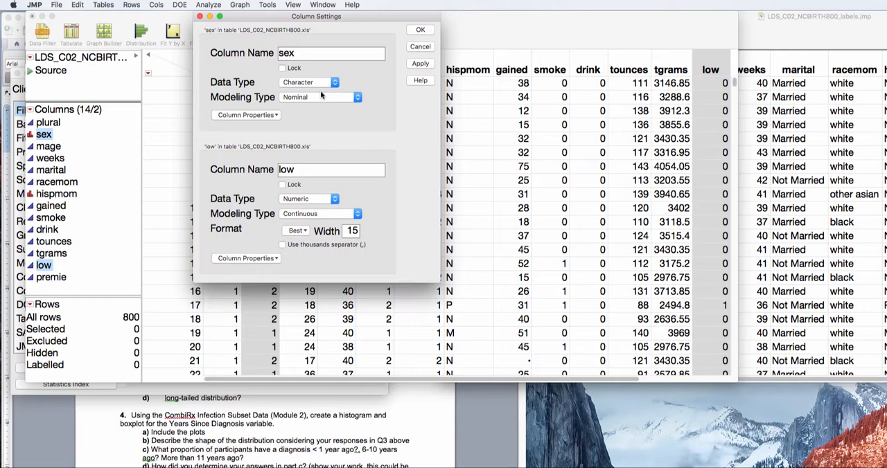
# Add the Value Labels property to the sex column and label value 1 as Male.
pyautogui.click(263, 116)
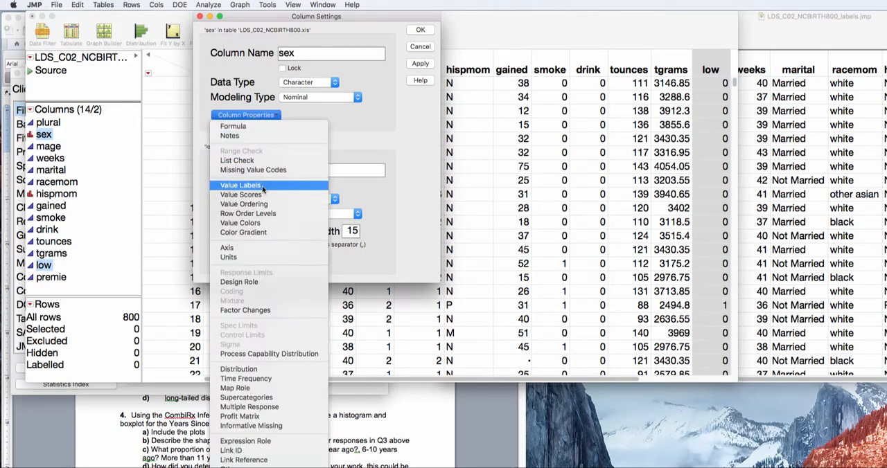
pyautogui.click(377, 110)
pyautogui.click(254, 115)
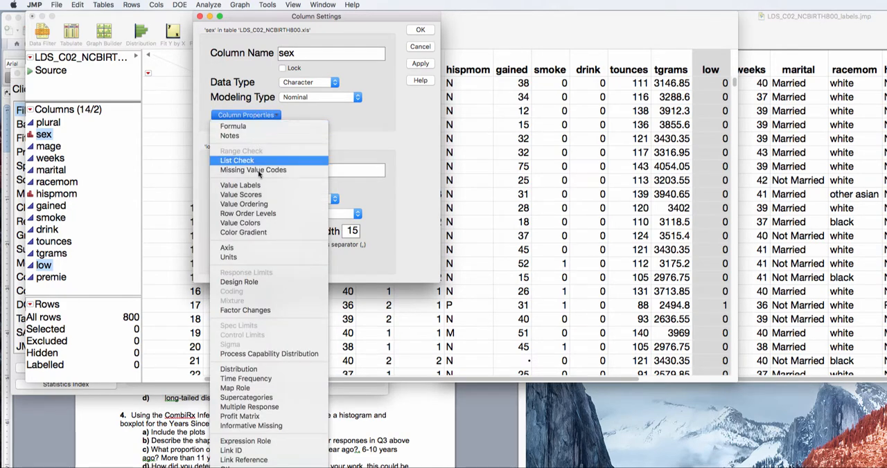
pyautogui.click(260, 187)
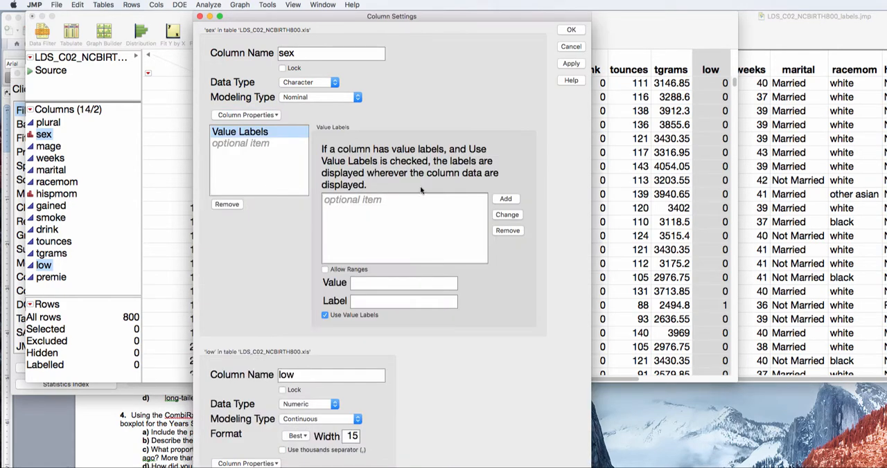
pyautogui.click(376, 283)
pyautogui.write('1')
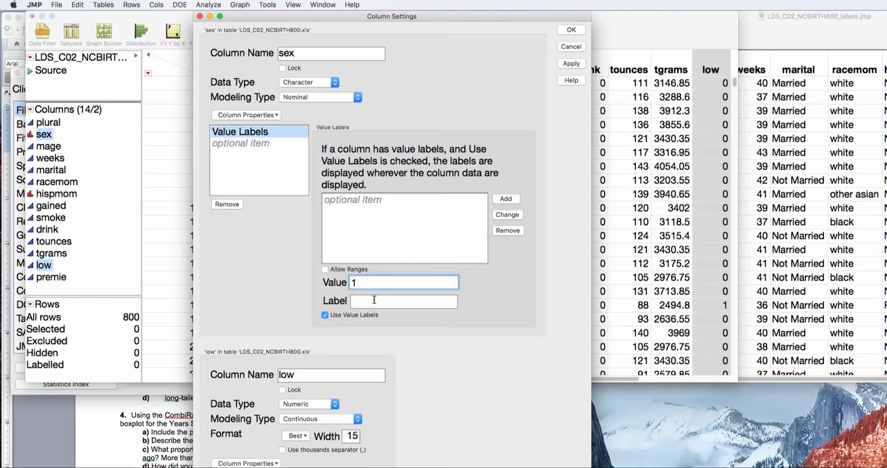
pyautogui.click(377, 301)
pyautogui.write('Male')
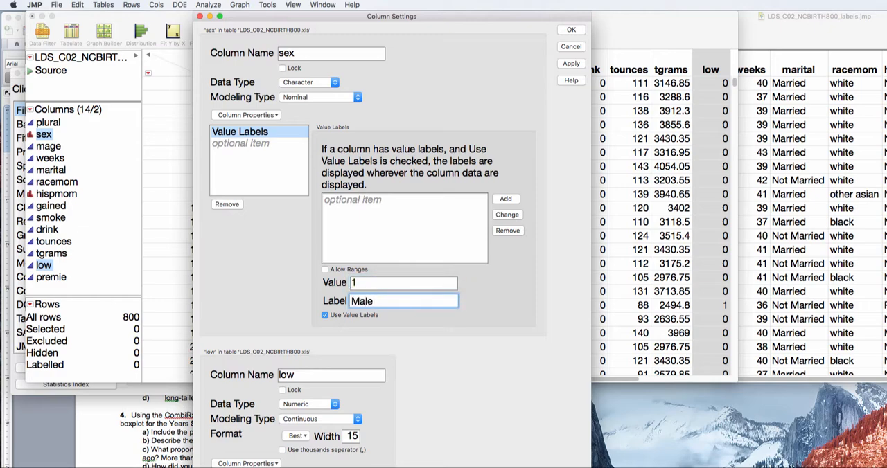
pyautogui.click(505, 201)
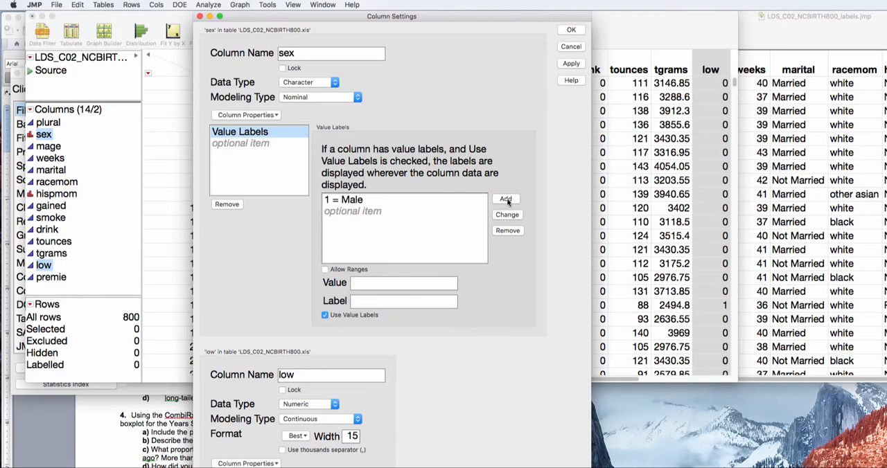
# Label value 2 of the sex column as Female.
pyautogui.click(393, 283)
pyautogui.write('2')
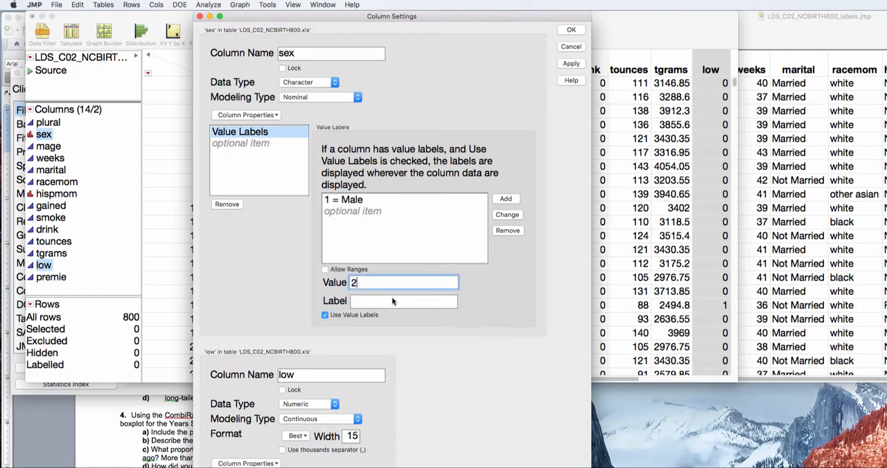
pyautogui.click(391, 301)
pyautogui.write('Female')
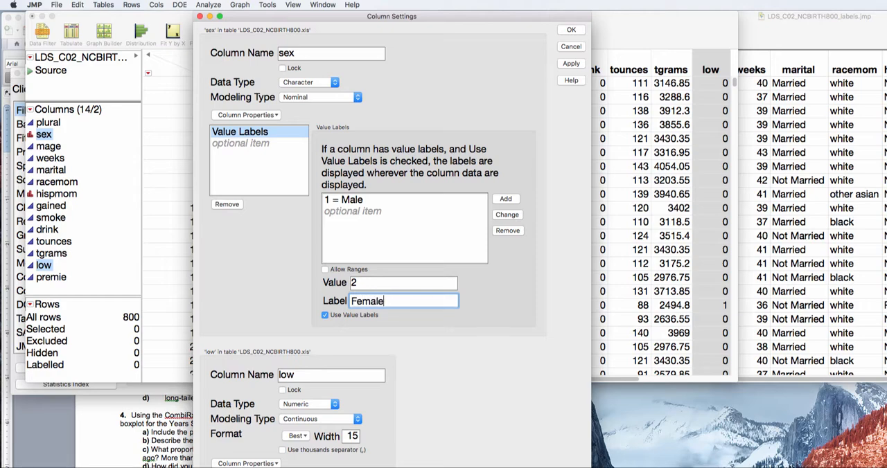
pyautogui.click(506, 201)
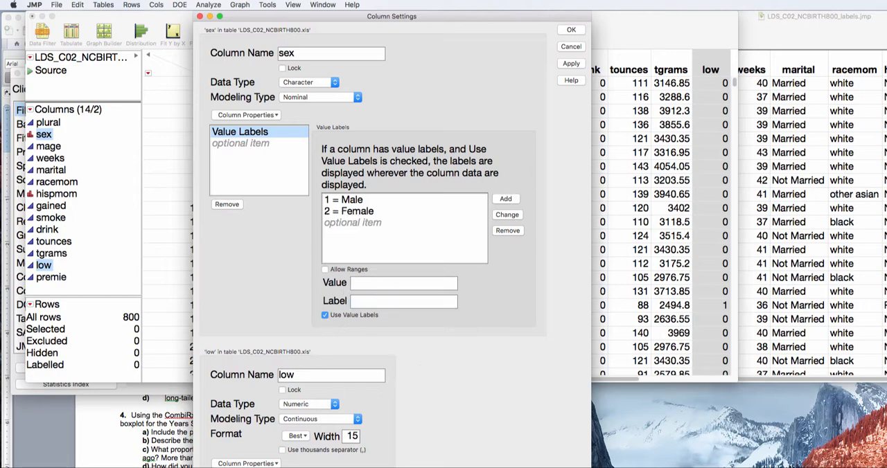
# Add the Value Labels property to the low column and label value 0 as Not Low Weight.
pyautogui.moveTo(590, 467); pyautogui.dragTo(540, 293)
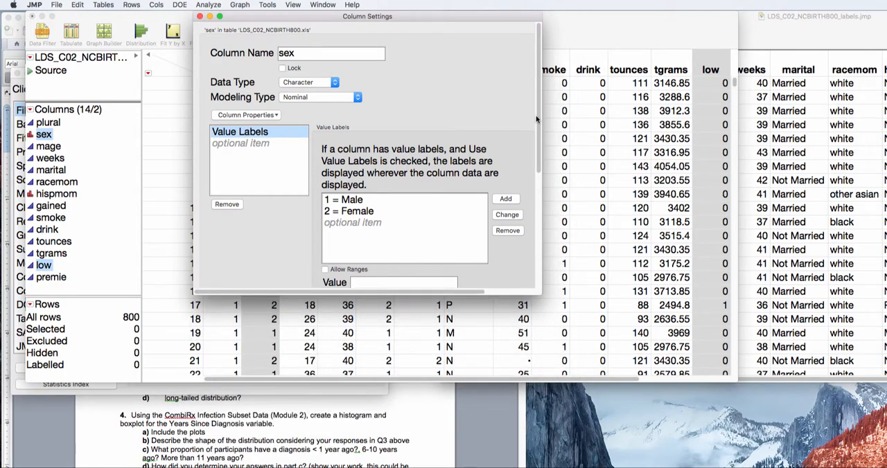
pyautogui.moveTo(537, 119); pyautogui.dragTo(535, 287)
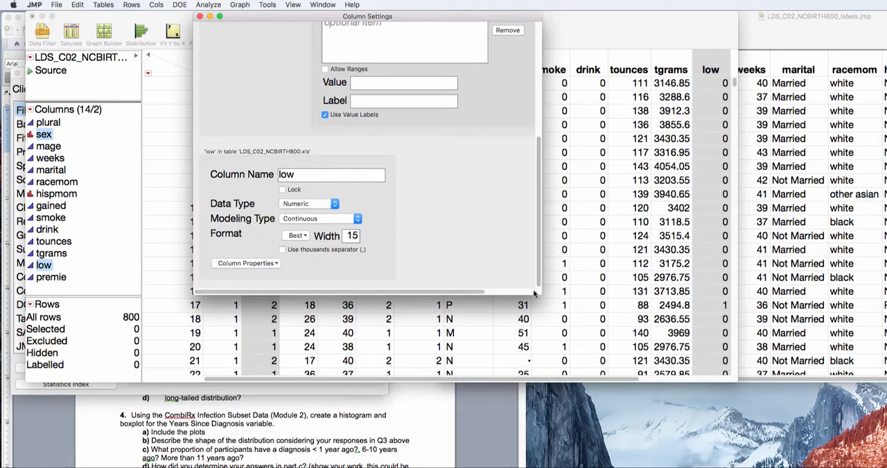
pyautogui.click(266, 264)
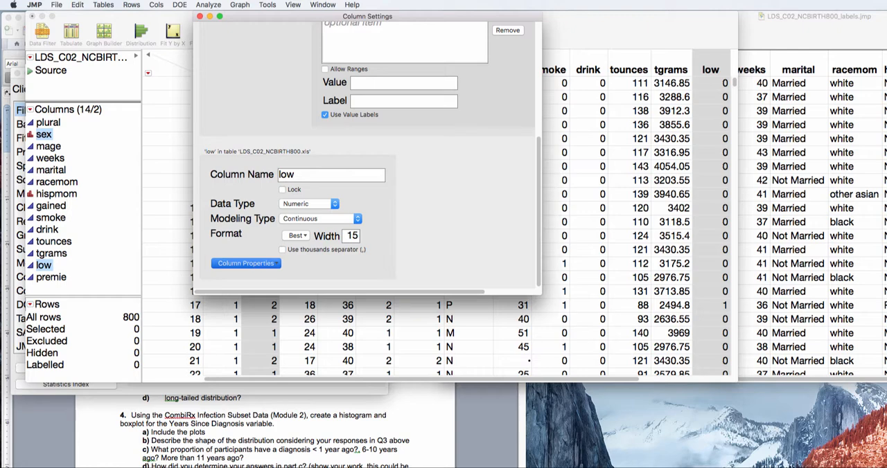
pyautogui.click(243, 319)
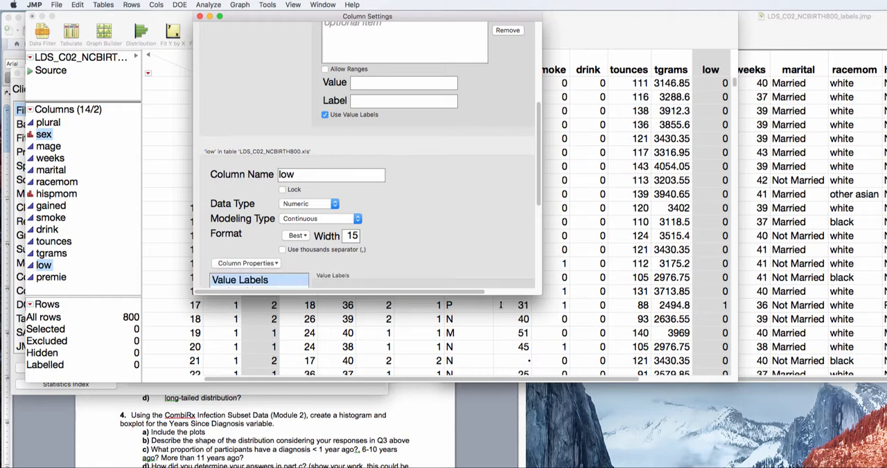
pyautogui.moveTo(539, 172); pyautogui.dragTo(538, 265)
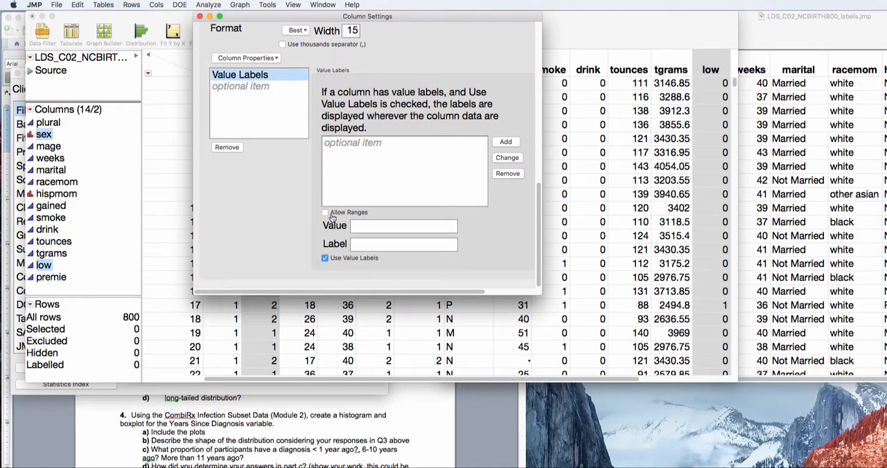
pyautogui.click(360, 227)
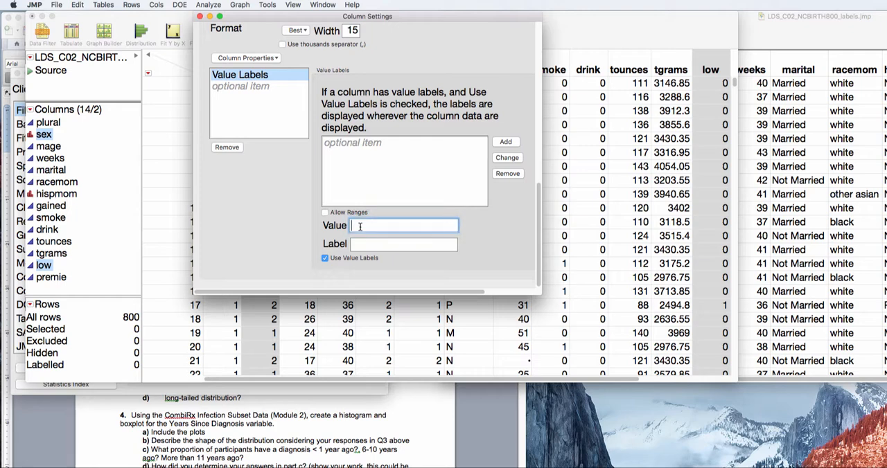
pyautogui.write('0')
pyautogui.click(362, 245)
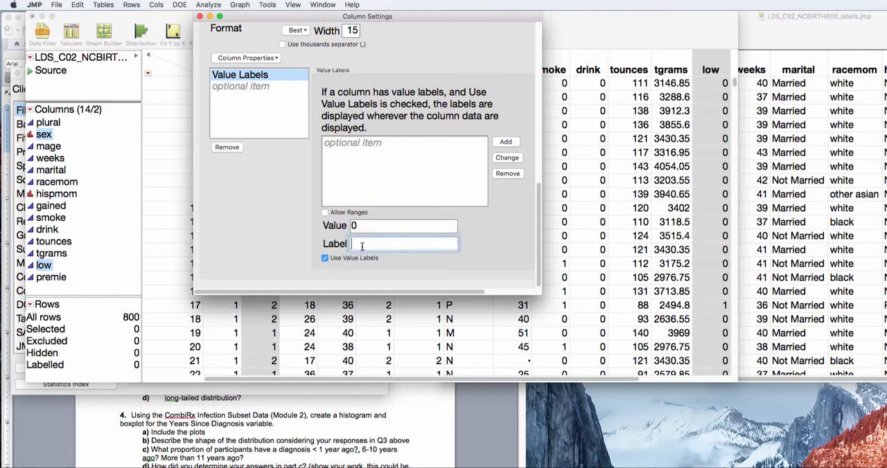
pyautogui.write('Not Low')
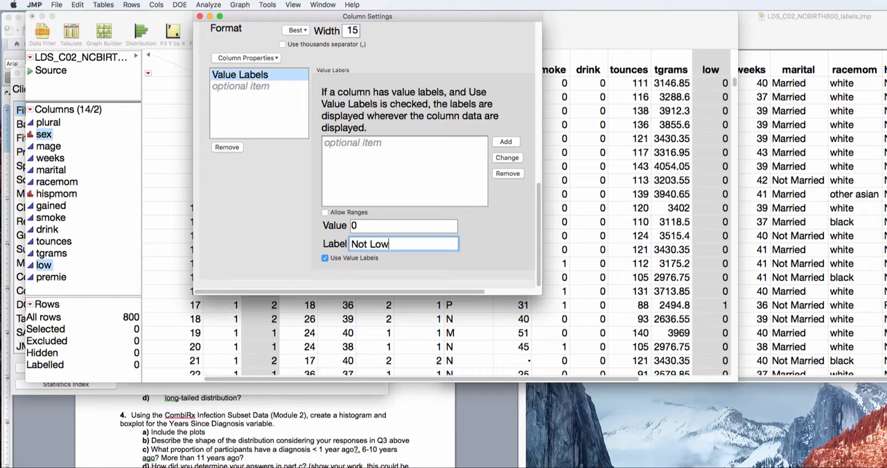
pyautogui.write(' Weight')
pyautogui.click(503, 142)
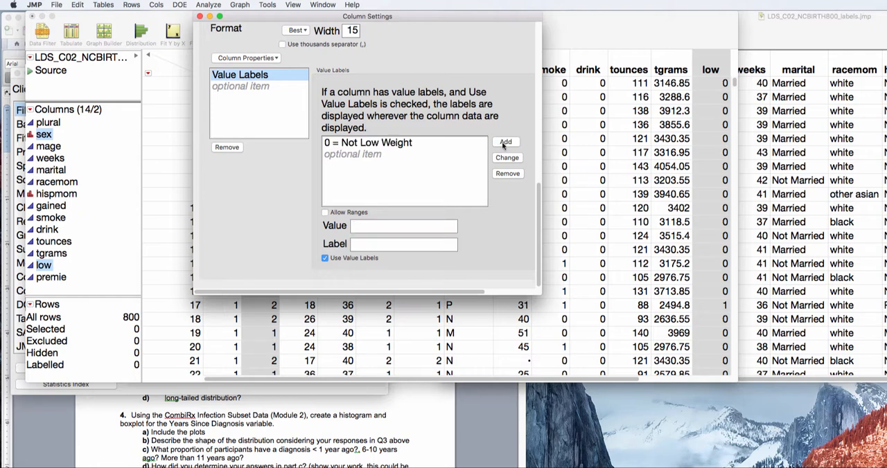
# Label value 1 of the low column as Low Weight.
pyautogui.click(398, 225)
pyautogui.write('1')
pyautogui.click(395, 245)
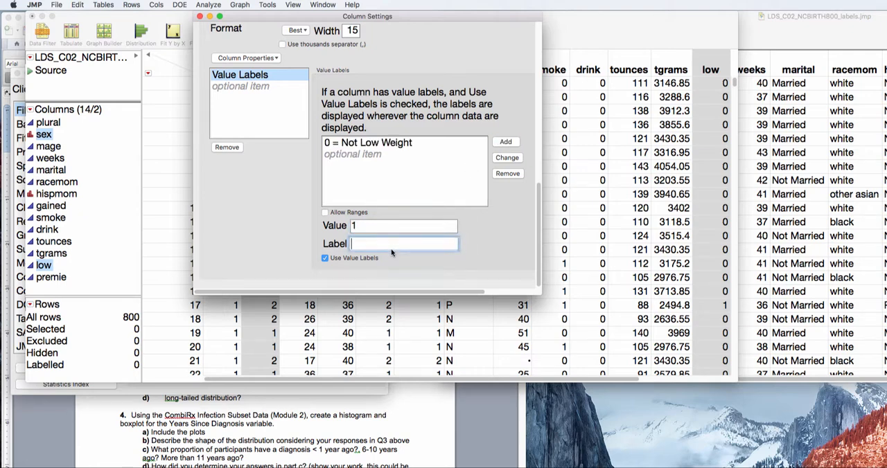
pyautogui.write('Low W')
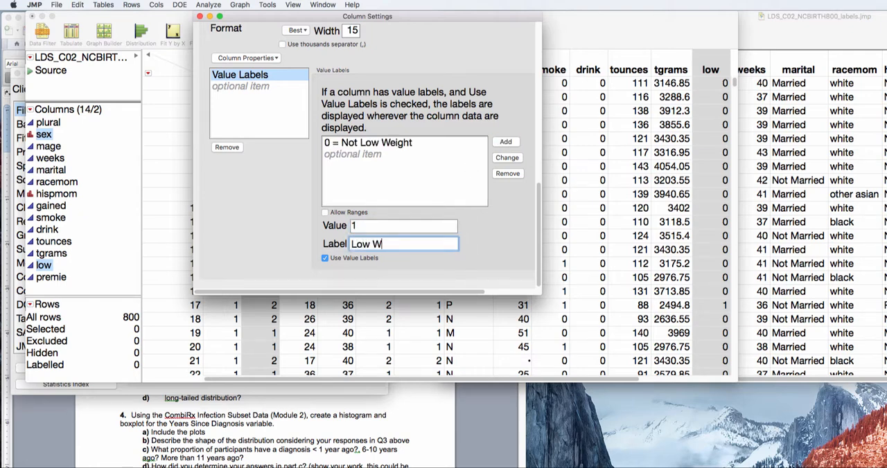
pyautogui.write('eight')
pyautogui.click(506, 142)
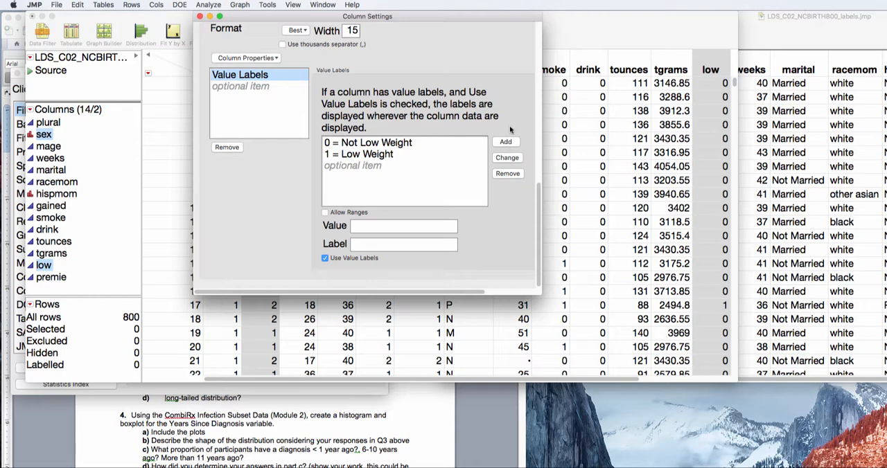
# Apply and accept the column settings for sex and low, and widen the data table window to include the premie column.
pyautogui.moveTo(538, 206); pyautogui.dragTo(541, 45)
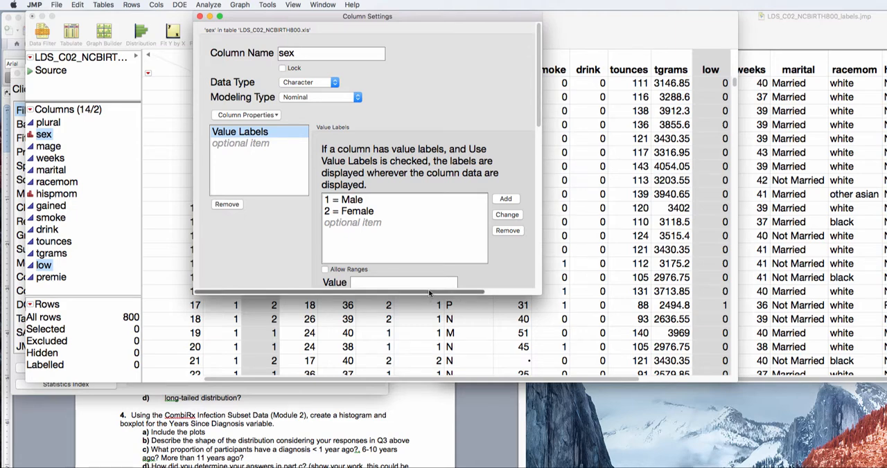
pyautogui.moveTo(428, 298); pyautogui.dragTo(505, 294)
pyautogui.click(513, 64)
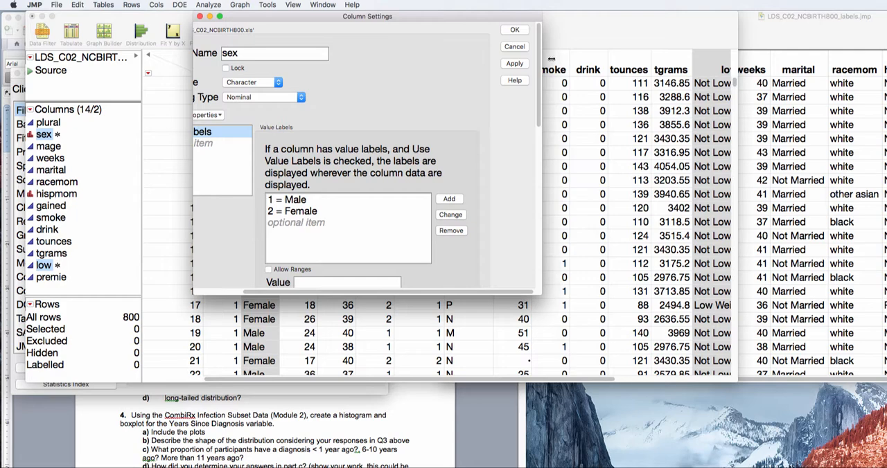
pyautogui.click(514, 29)
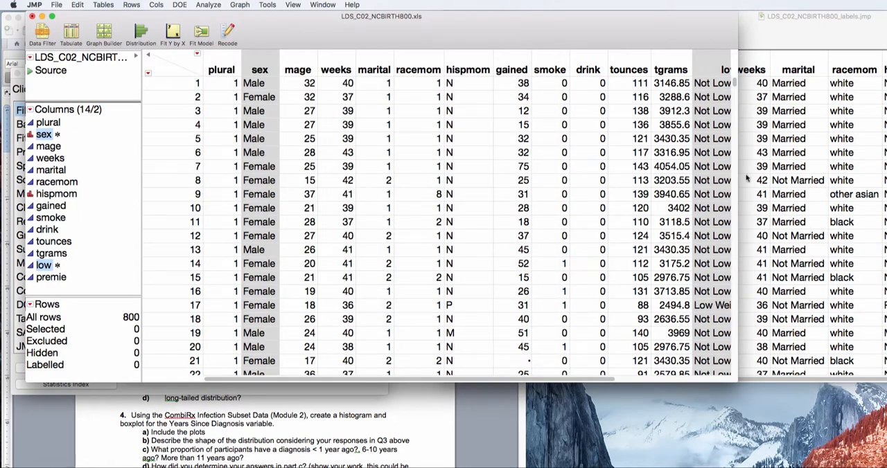
pyautogui.moveTo(737, 176); pyautogui.dragTo(832, 179)
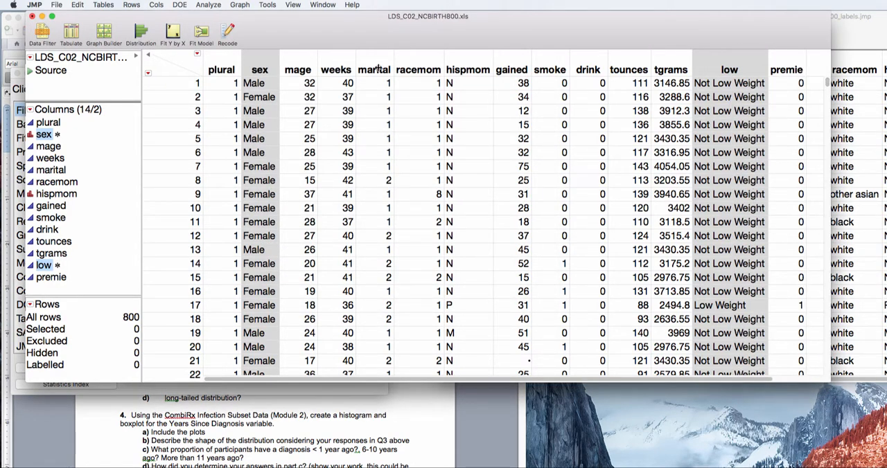
# Run a Distribution analysis on the labelled sex and low columns, and close the report.
pyautogui.click(208, 5)
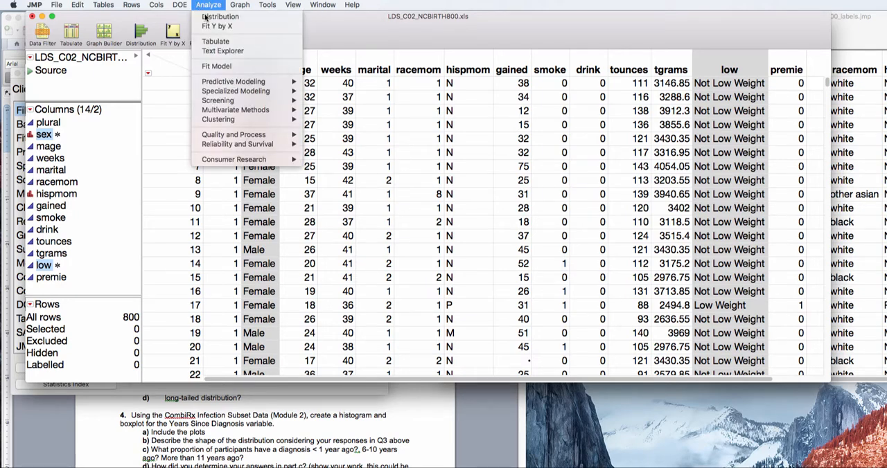
pyautogui.click(216, 17)
pyautogui.click(623, 169)
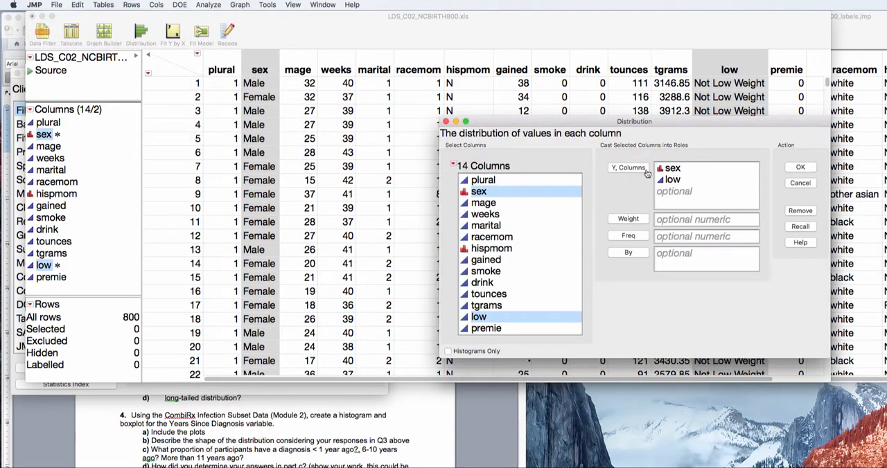
pyautogui.click(800, 170)
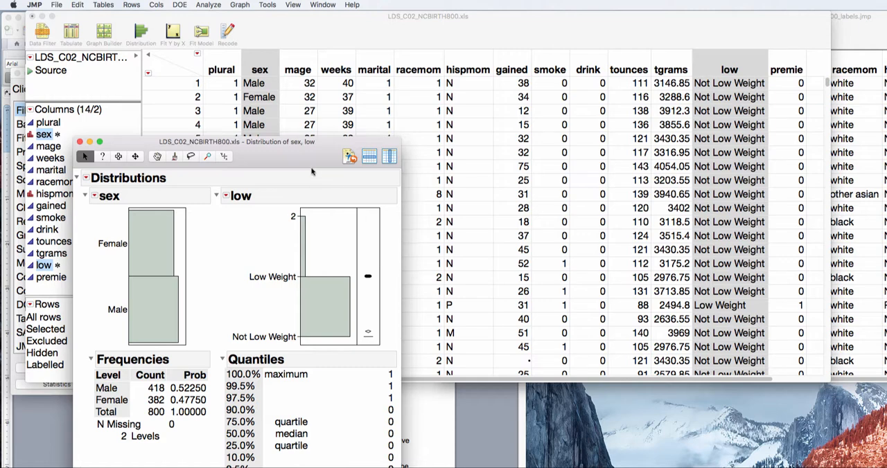
pyautogui.click(80, 141)
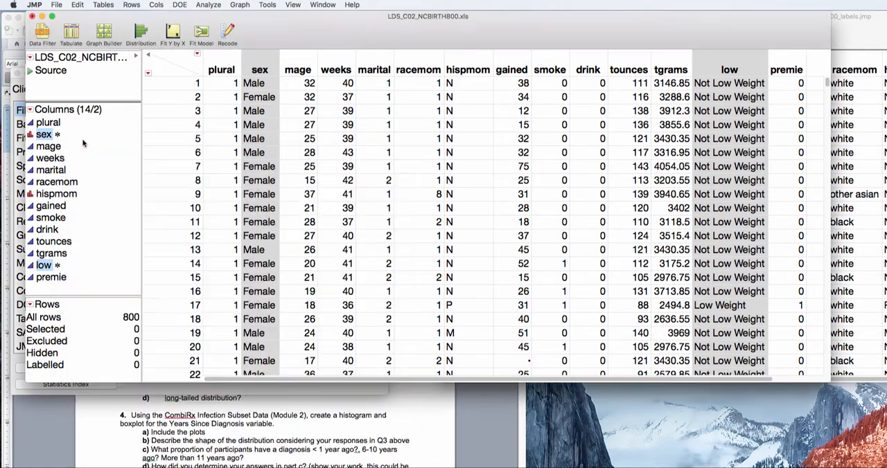
# Change the data type of the low column to Character.
pyautogui.doubleClick(713, 56)
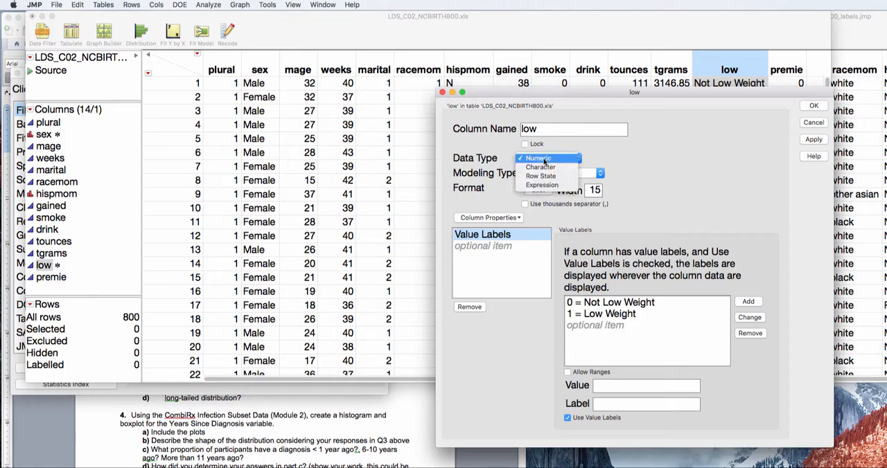
pyautogui.click(544, 159)
pyautogui.click(549, 167)
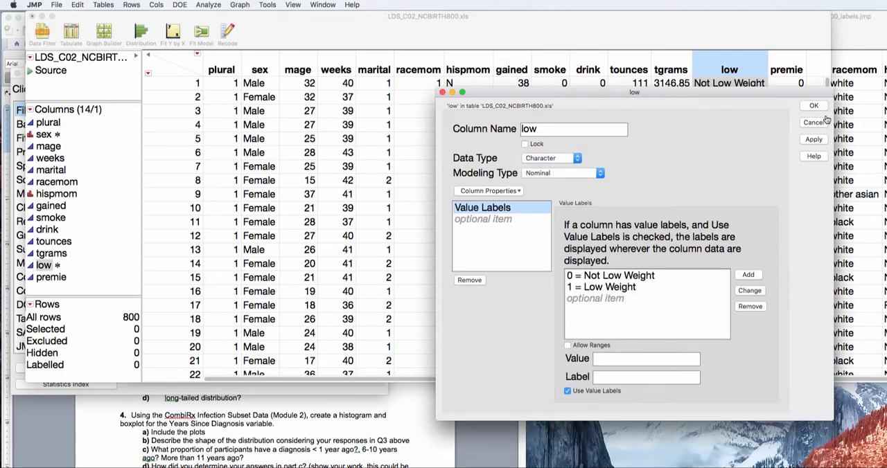
pyautogui.click(814, 106)
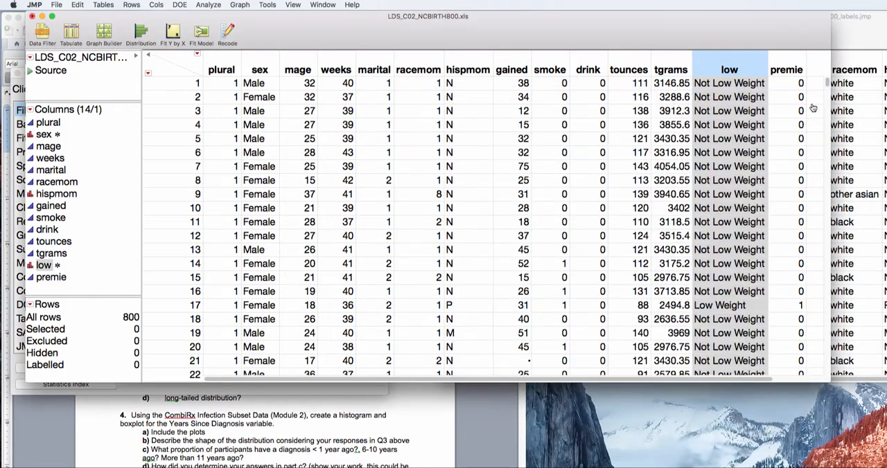
# Rerun the Distribution analysis for sex and low with low as Character data, review both frequency tables, and close the report.
pyautogui.click(209, 5)
pyautogui.click(214, 16)
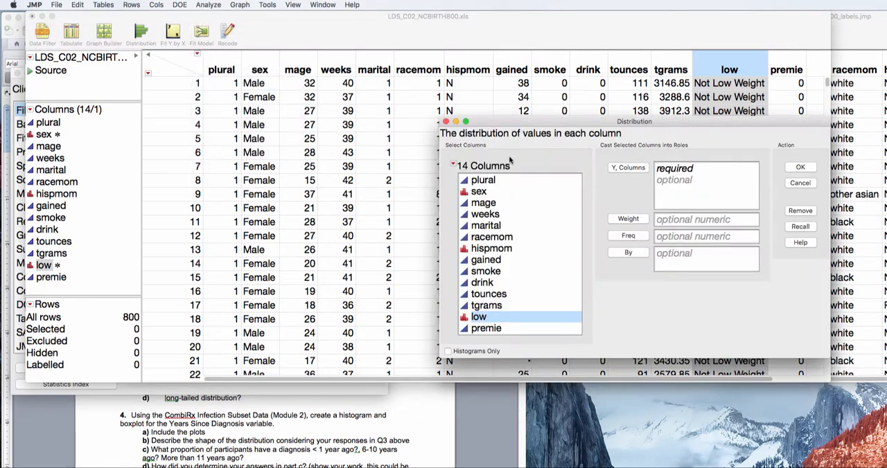
pyautogui.click(496, 191)
pyautogui.click(617, 173)
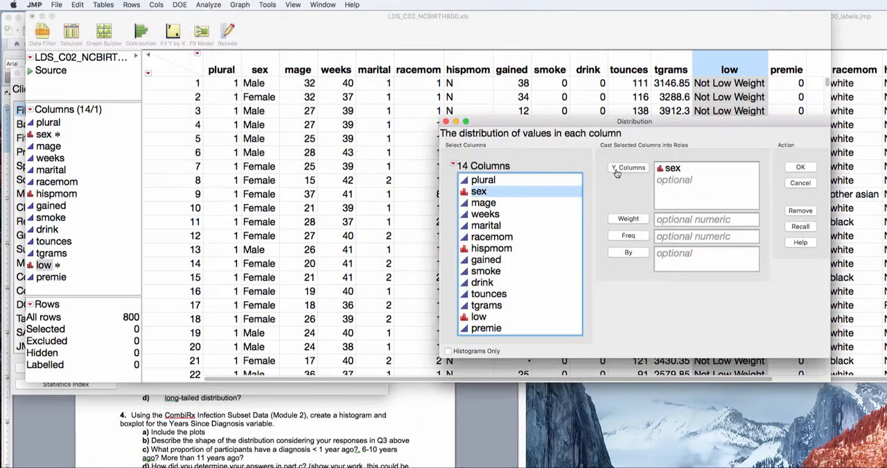
pyautogui.click(480, 318)
pyautogui.click(611, 171)
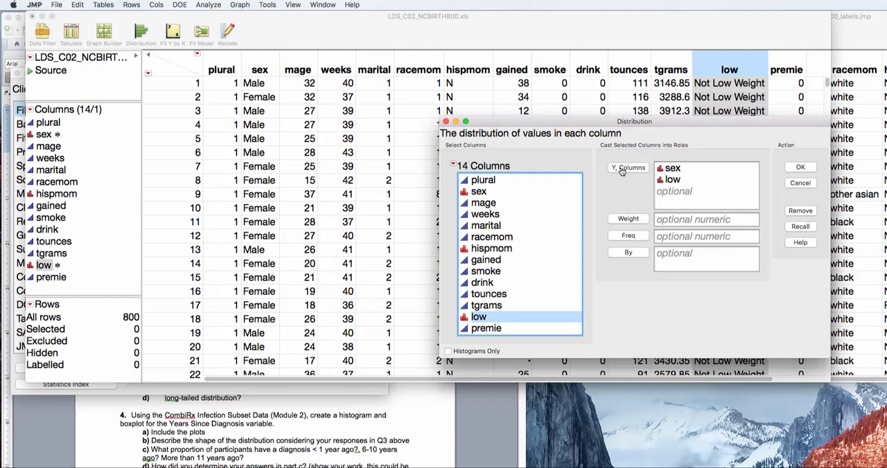
pyautogui.click(799, 167)
pyautogui.moveTo(314, 171); pyautogui.dragTo(350, 46)
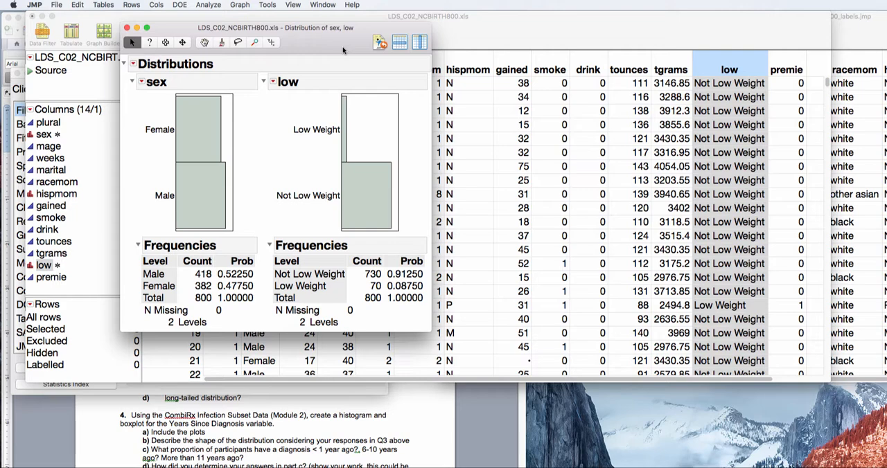
pyautogui.click(126, 28)
# Close the LDS_C02_NCBIRTH800.xls table without saving and reposition the already labelled table LDS_C02_NCBIRTH800_labels.jmp.
pyautogui.click(32, 16)
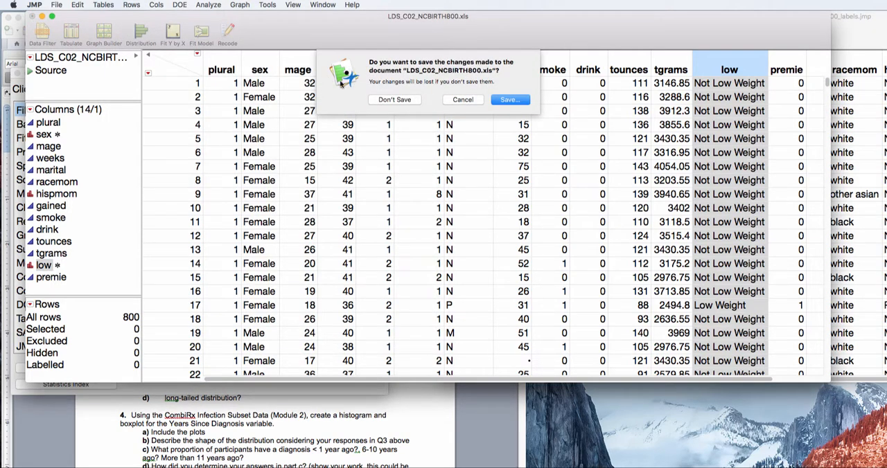
pyautogui.click(382, 100)
pyautogui.moveTo(758, 22); pyautogui.dragTo(347, 18)
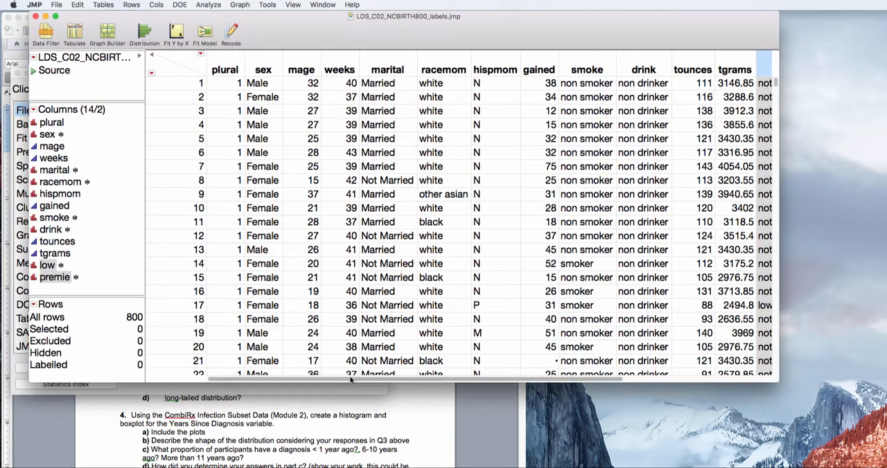
pyautogui.moveTo(361, 379); pyautogui.dragTo(239, 375)
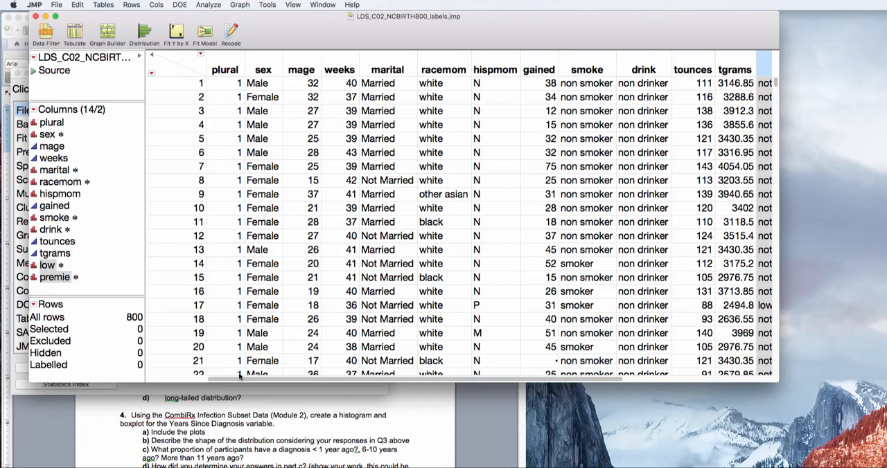
# Switch to the Word homework document and add below question 1 the line "Find the probability that a mother in this sample has admitted to smoking".
pyautogui.click(147, 447)
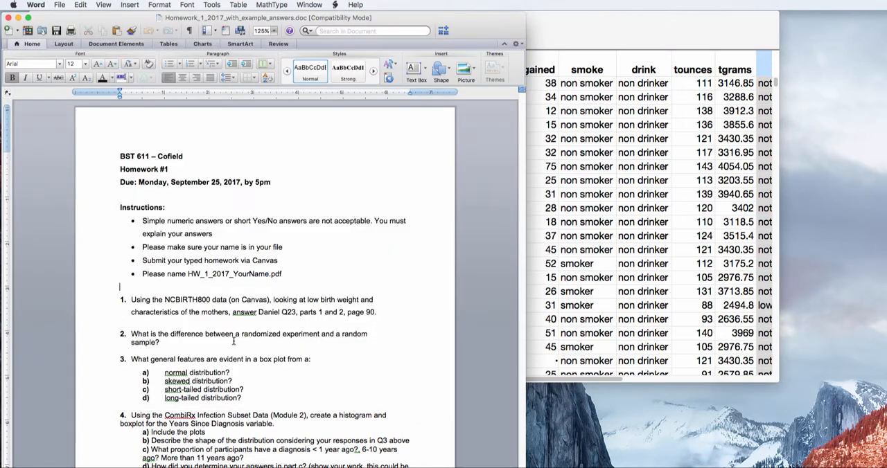
pyautogui.click(403, 313)
pyautogui.press('Return')
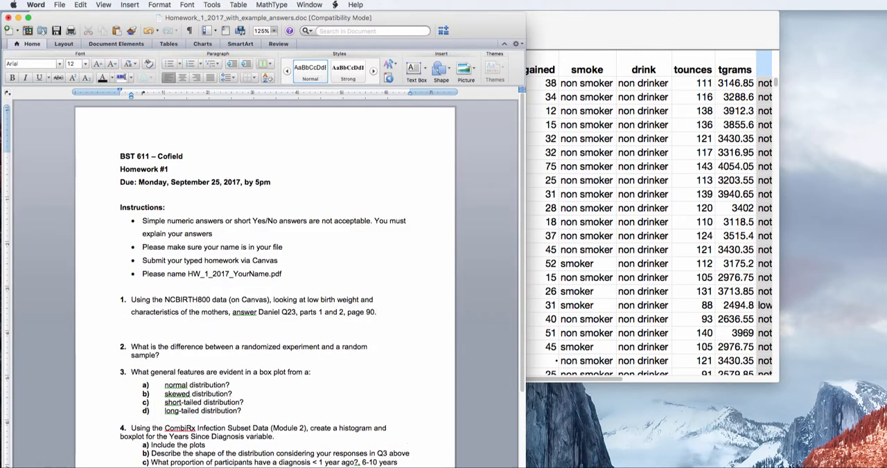
pyautogui.write('Find the probability that a mother')
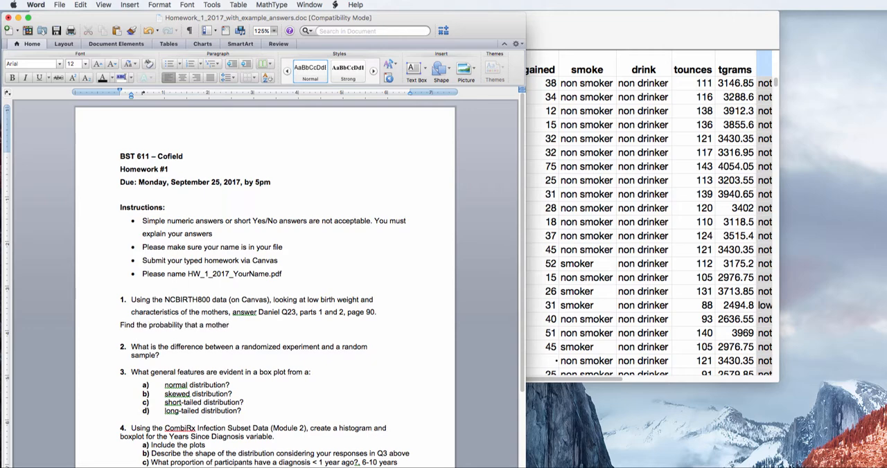
pyautogui.write(' in this sample has admitted to')
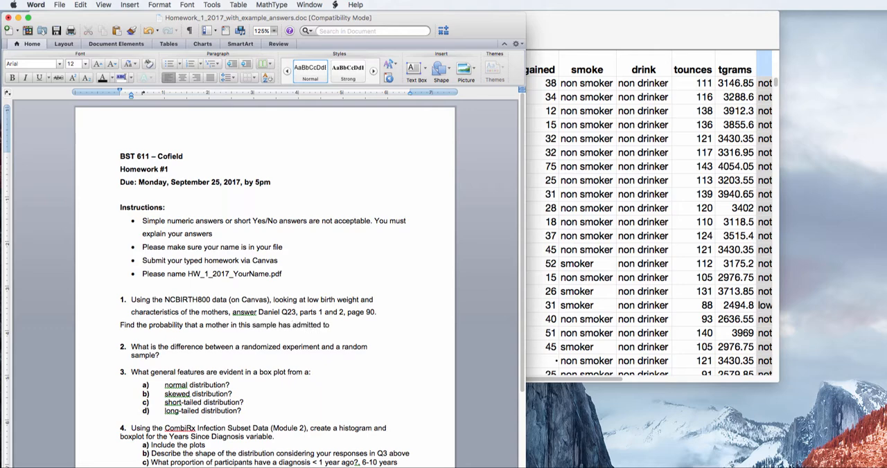
pyautogui.write(' smoking')
# Format the new line under question 1 as a bullet, end it with a colon, and add an unbulleted blank line beneath it.
pyautogui.click(165, 64)
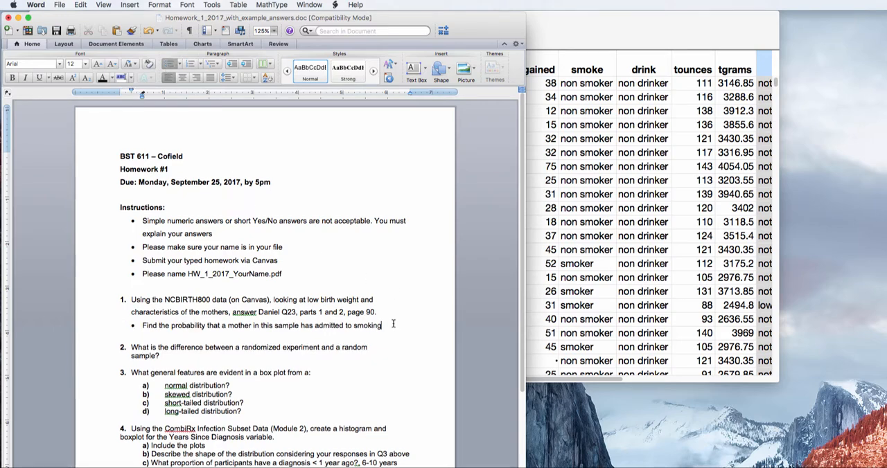
pyautogui.write(':')
pyautogui.press('Return')
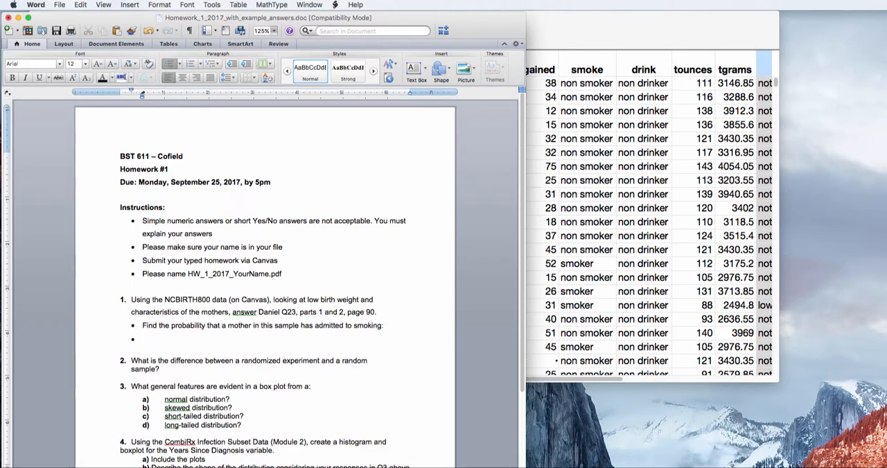
pyautogui.press('BackSpace')
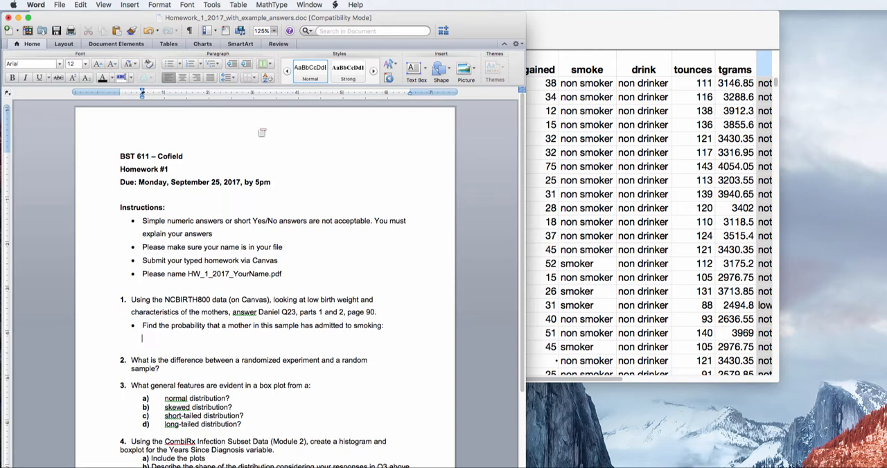
pyautogui.click(274, 30)
pyautogui.click(277, 57)
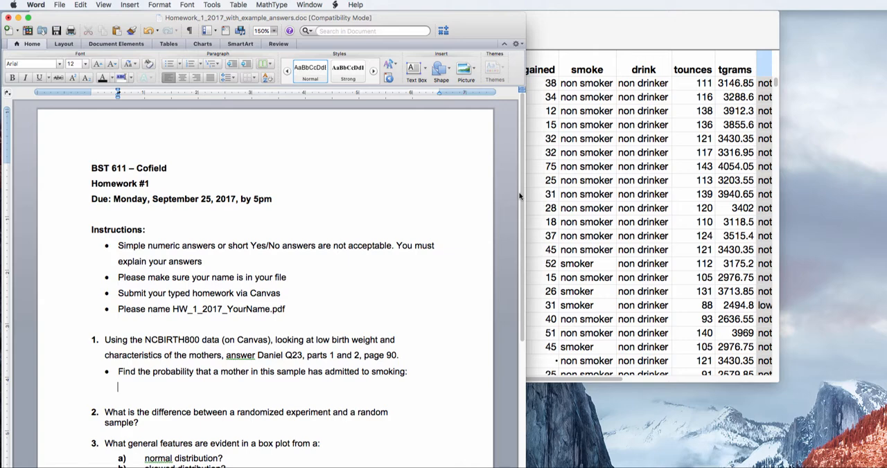
# Switch back to JMP and run a Distribution analysis on the smoke column of the labelled table.
pyautogui.click(558, 38)
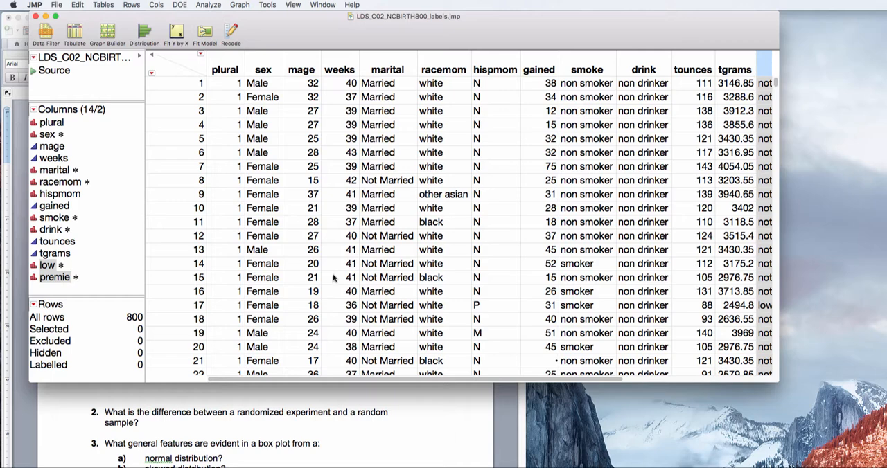
pyautogui.click(212, 7)
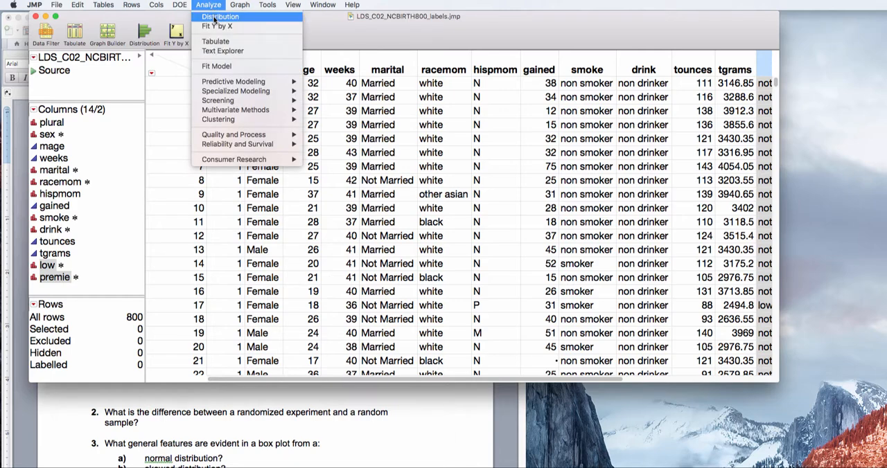
pyautogui.click(215, 17)
pyautogui.click(502, 274)
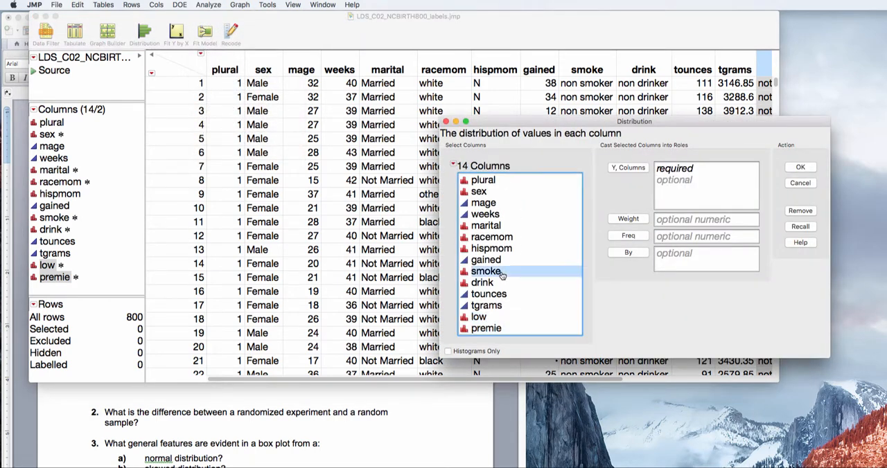
pyautogui.click(627, 170)
pyautogui.click(800, 167)
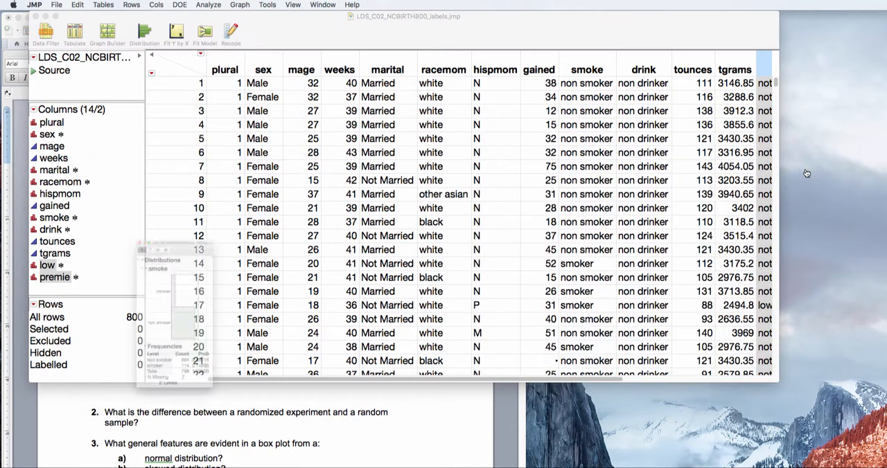
pyautogui.moveTo(182, 184); pyautogui.dragTo(253, 34)
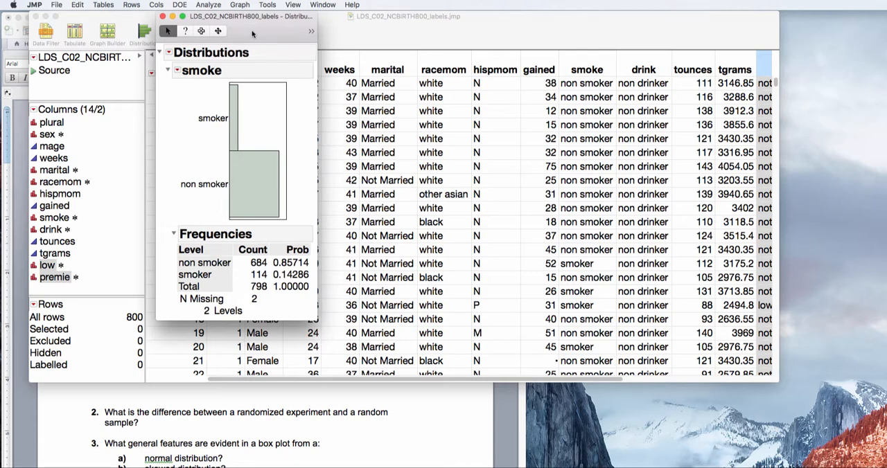
# Copy the smoke distribution report into a new journal and place the journal beside the report.
pyautogui.moveTo(253, 34); pyautogui.dragTo(436, 25)
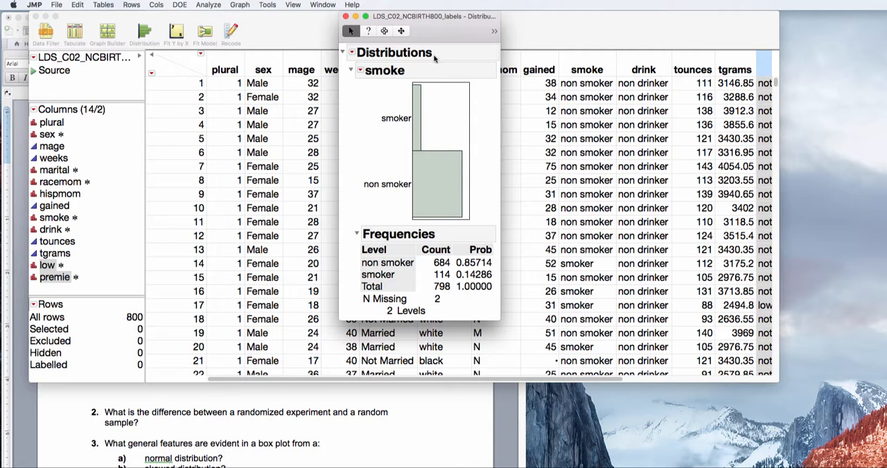
pyautogui.click(77, 5)
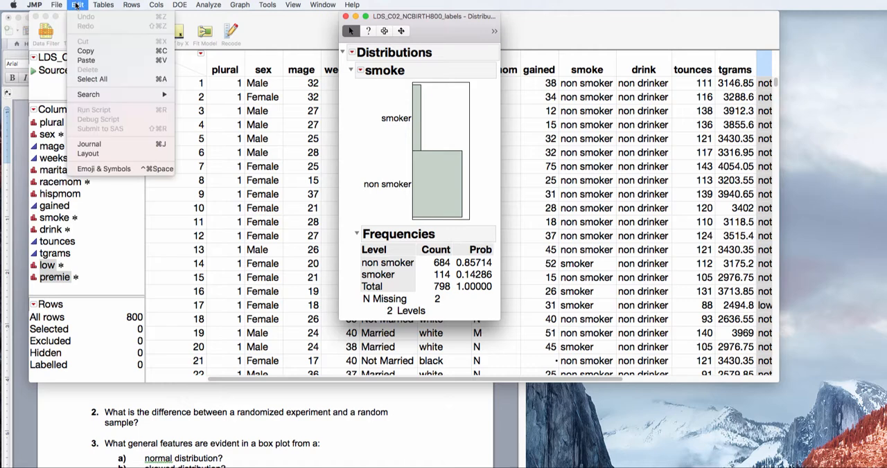
pyautogui.click(102, 145)
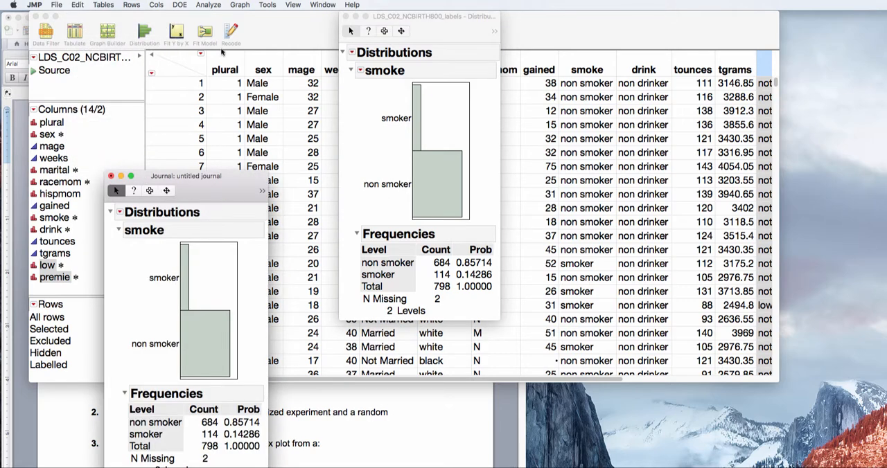
pyautogui.moveTo(217, 178); pyautogui.dragTo(219, 23)
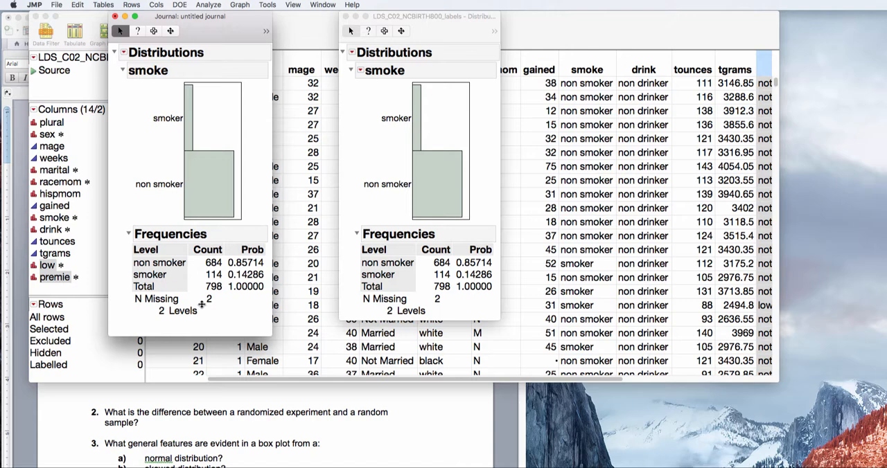
# Run a Distribution analysis on the premie column and add its report to the journal.
pyautogui.click(204, 6)
pyautogui.click(215, 16)
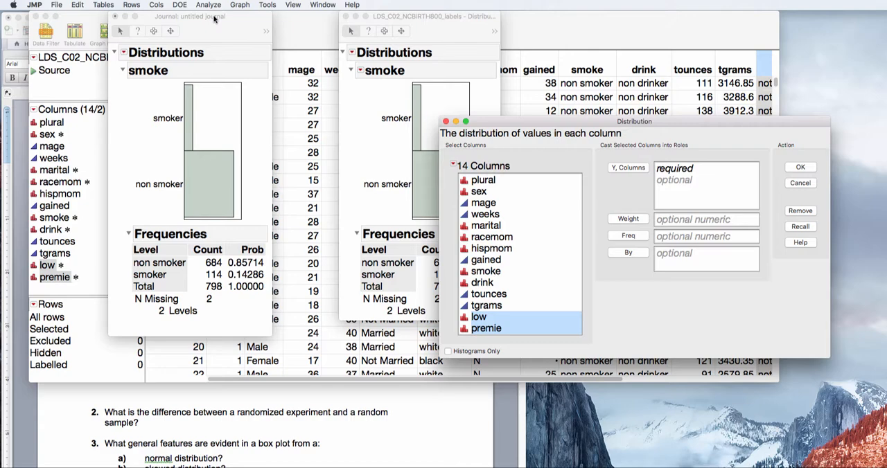
pyautogui.click(517, 330)
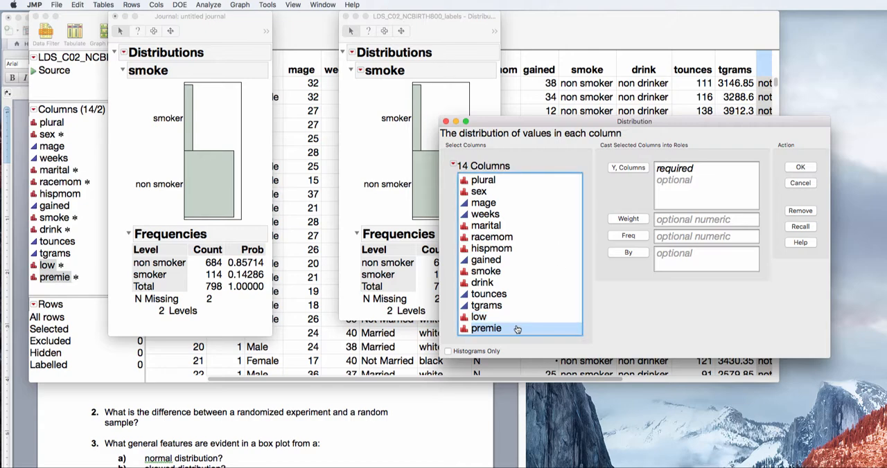
pyautogui.click(628, 168)
pyautogui.click(801, 169)
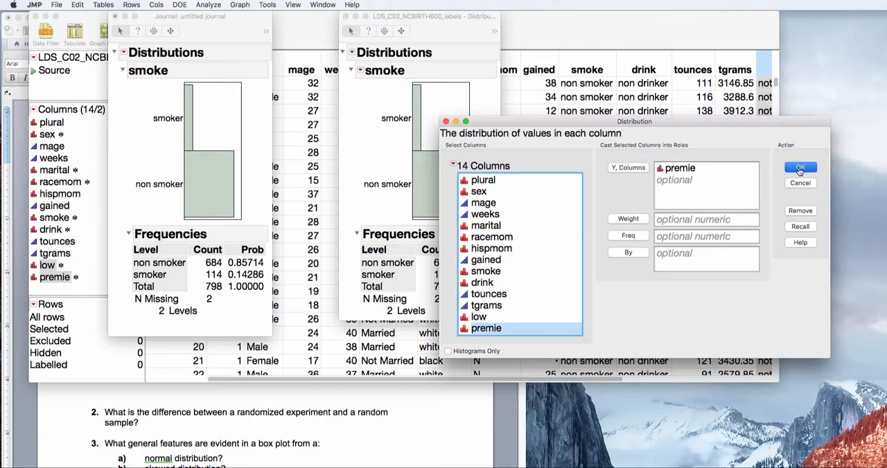
pyautogui.moveTo(231, 197); pyautogui.dragTo(449, 26)
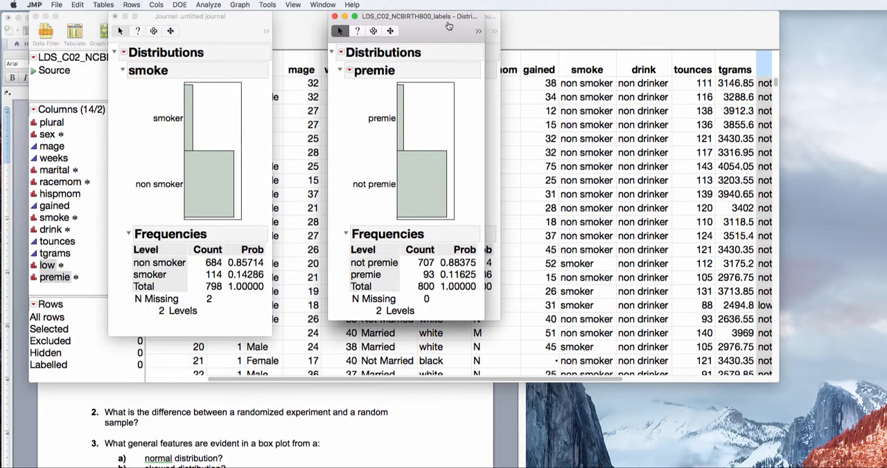
pyautogui.click(79, 5)
pyautogui.click(103, 144)
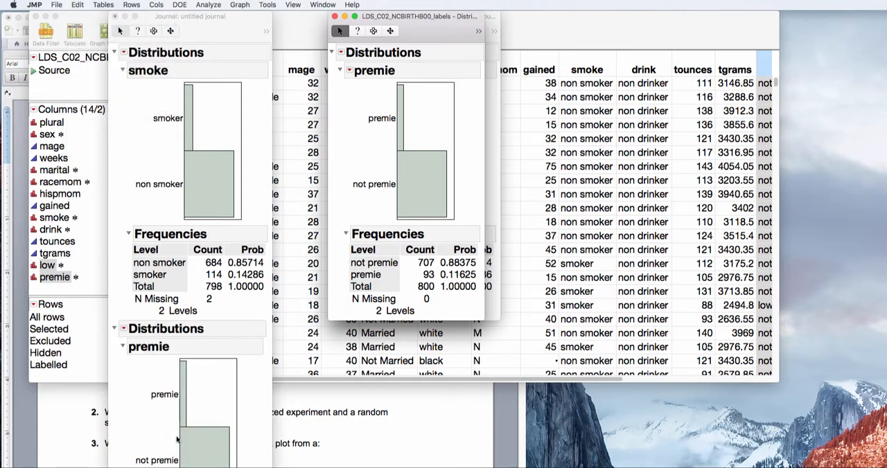
# Save the premie distribution report as HW_DanielQ23.jrp in the Data folder, embedding the data table in it.
pyautogui.click(57, 6)
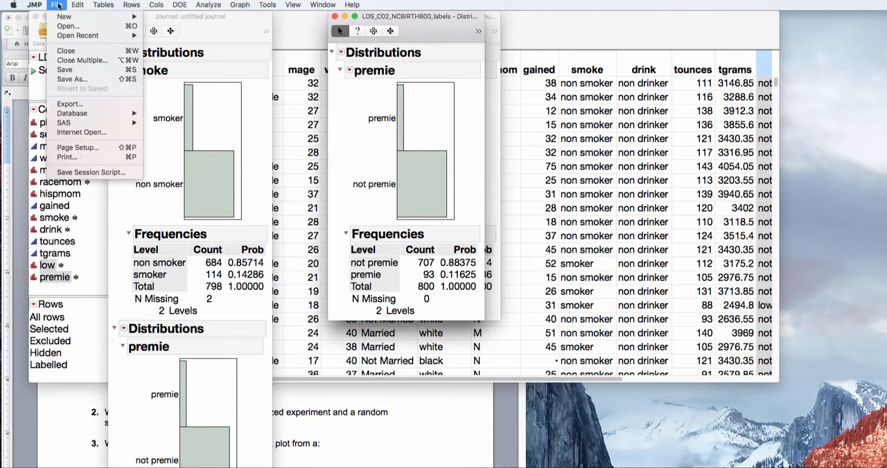
pyautogui.click(71, 80)
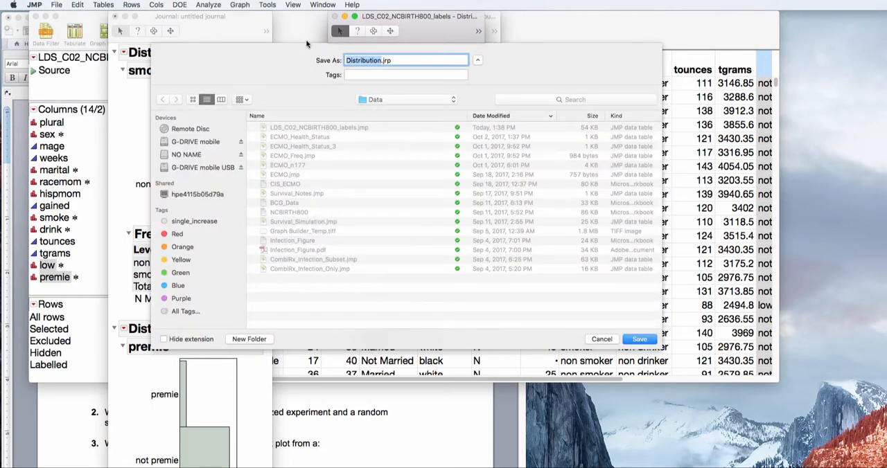
pyautogui.write('HW')
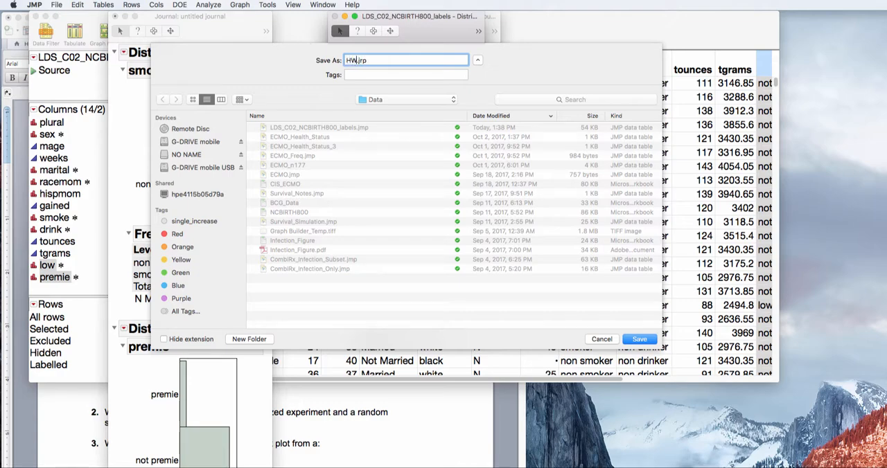
pyautogui.write('_DanielG')
pyautogui.write('23')
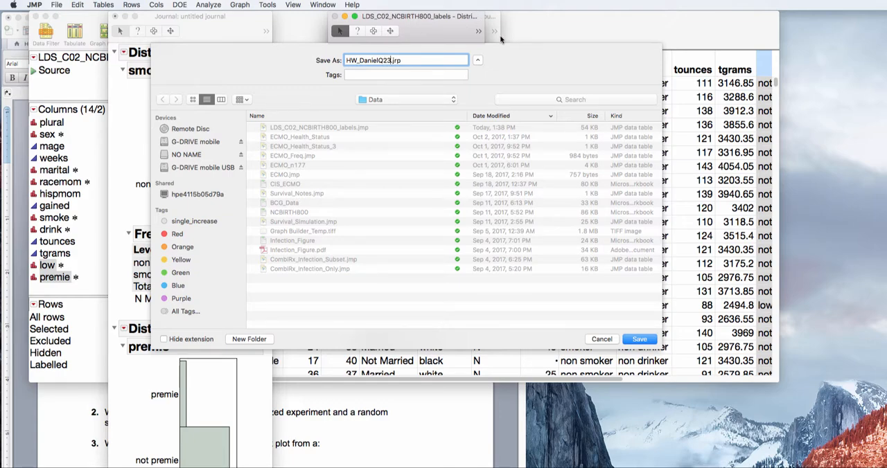
pyautogui.click(643, 339)
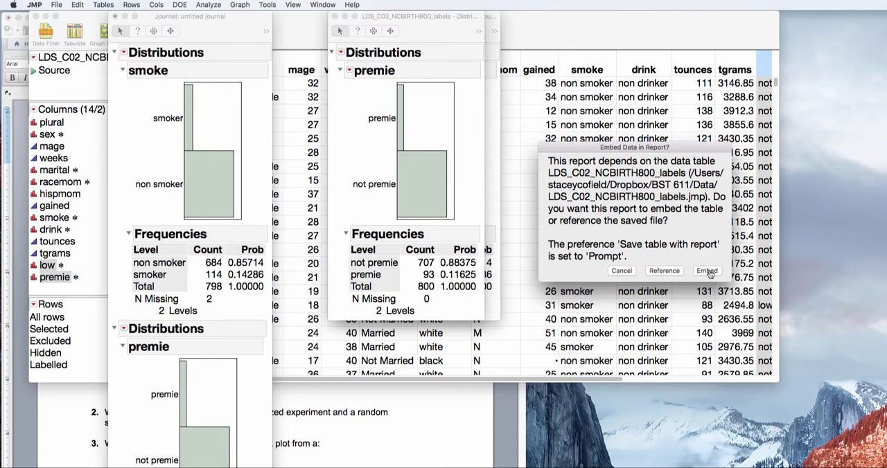
pyautogui.click(707, 272)
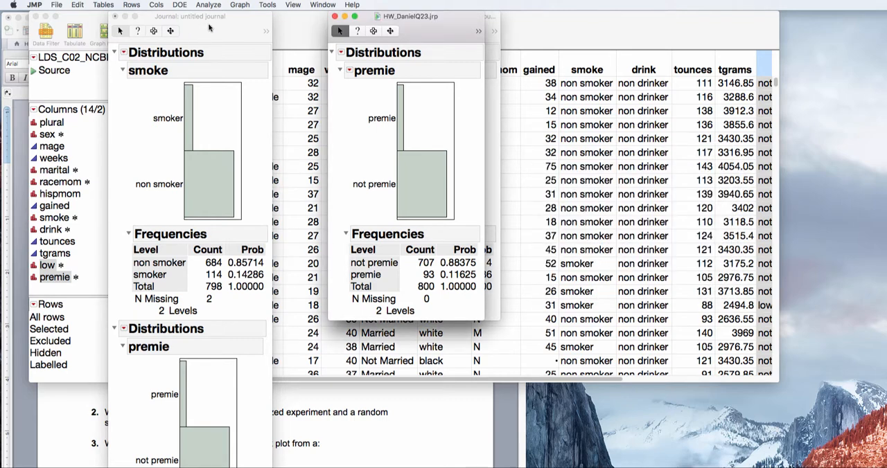
# Export the premie distribution report to the Data folder as RTF file HW_DanielQ23 with PNG graphics, and close the opened copy.
pyautogui.click(56, 6)
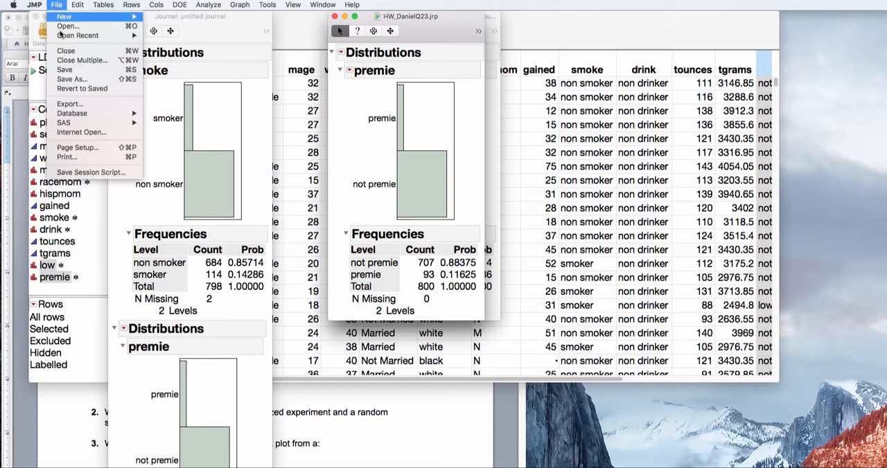
pyautogui.click(69, 104)
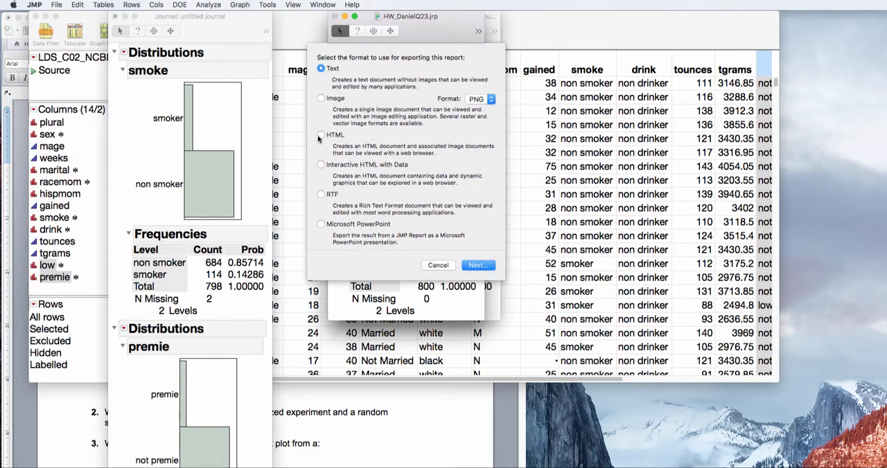
pyautogui.click(321, 194)
pyautogui.click(478, 265)
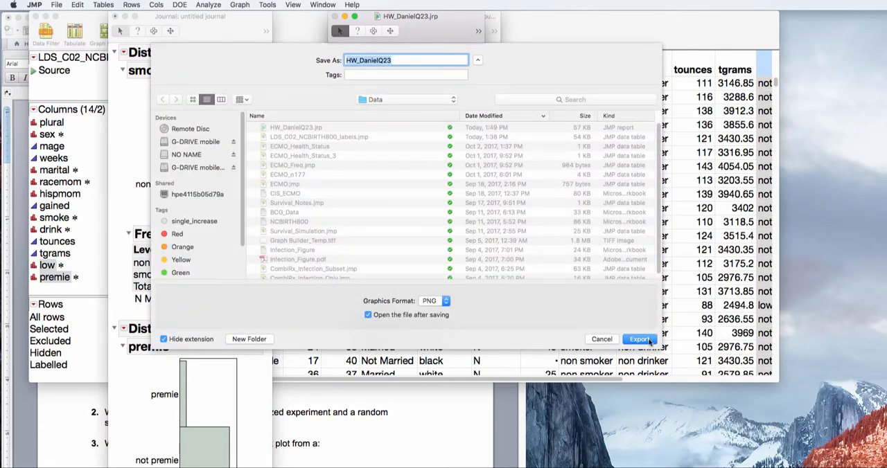
pyautogui.click(649, 342)
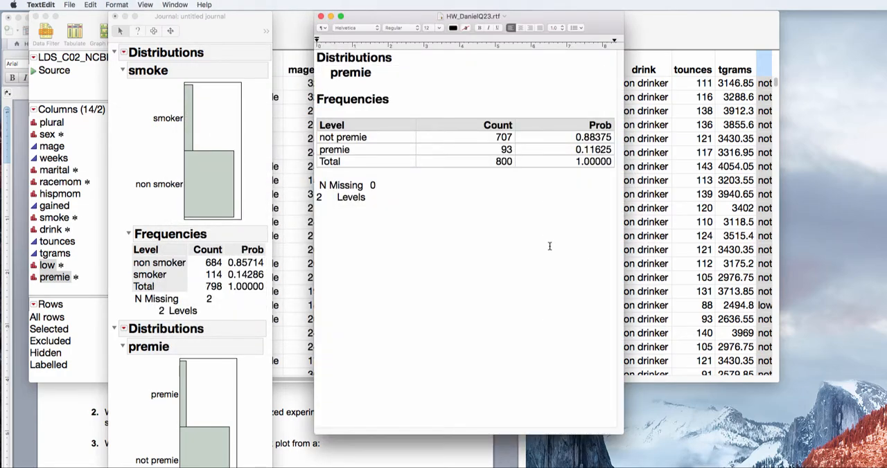
pyautogui.click(483, 108)
pyautogui.click(459, 73)
pyautogui.click(321, 16)
# Discard the untitled journal without saving and place the premie report beside the smoke distribution report.
pyautogui.click(246, 239)
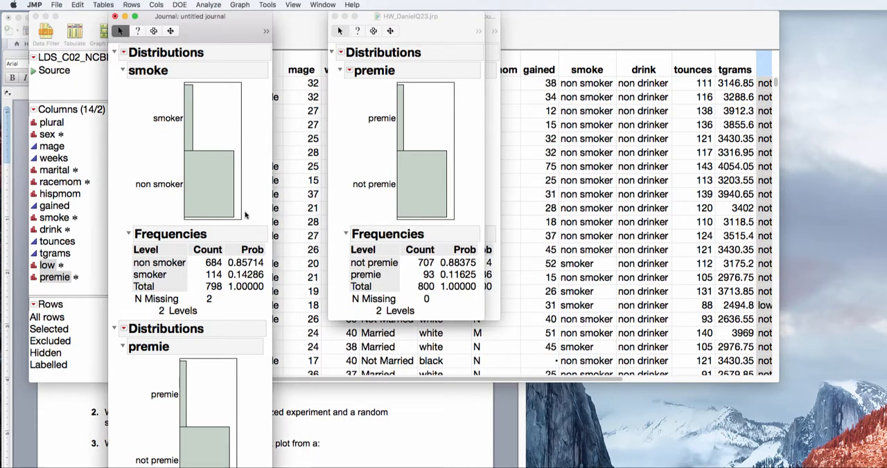
pyautogui.click(115, 19)
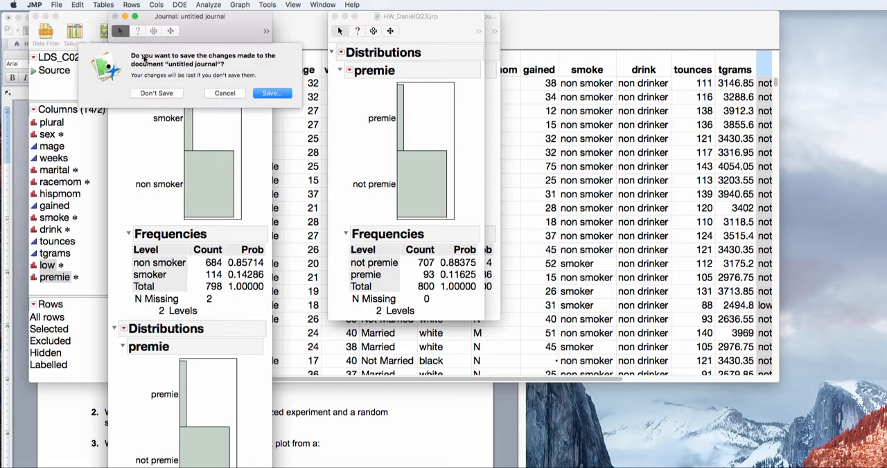
pyautogui.click(158, 93)
pyautogui.moveTo(417, 28); pyautogui.dragTo(267, 28)
pyautogui.click(477, 55)
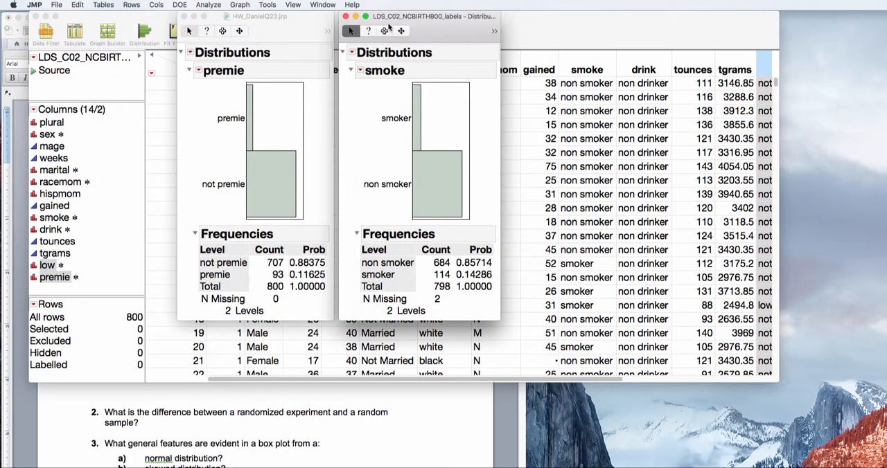
# Copy the whole smoke distribution report and paste it into the Word homework under the smoking probability question.
pyautogui.click(384, 31)
pyautogui.click(431, 53)
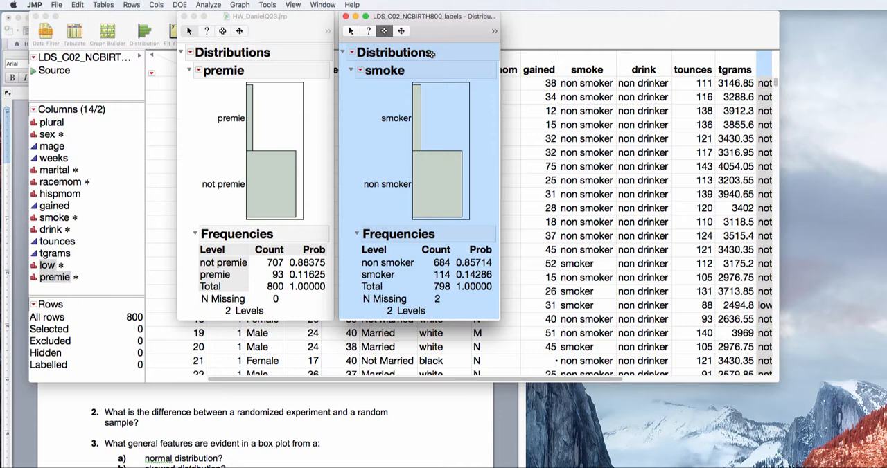
pyautogui.click(407, 404)
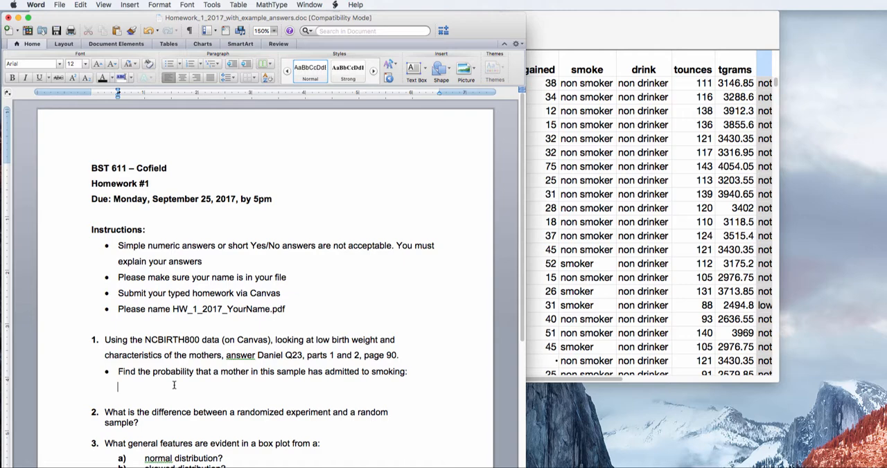
pyautogui.press('super+v')
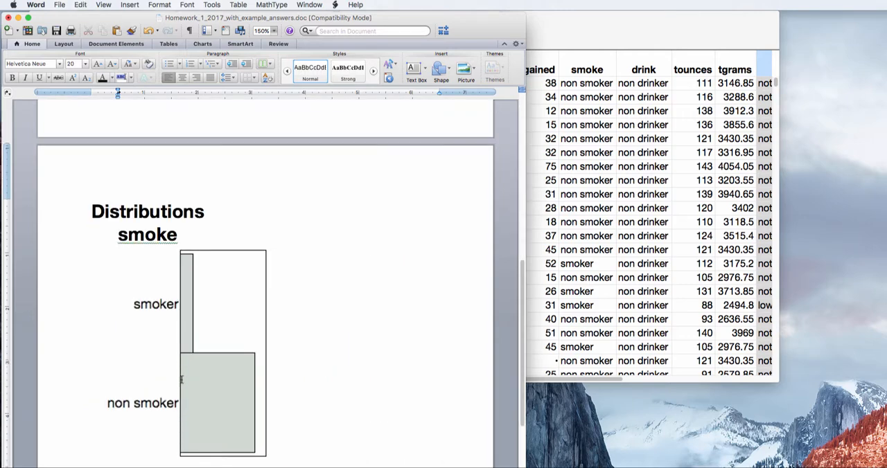
# Set the pasted report's text to 12 pt and shrink its smoke histogram to about half size.
pyautogui.moveTo(90, 207); pyautogui.dragTo(208, 466)
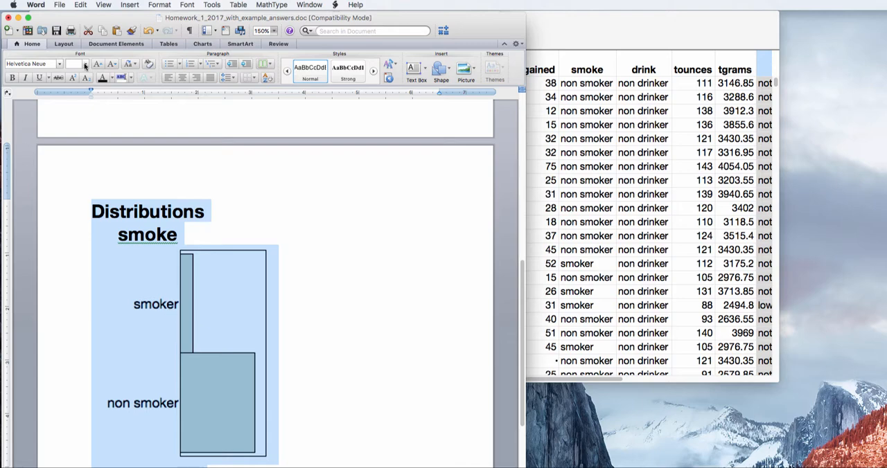
pyautogui.click(85, 64)
pyautogui.click(80, 107)
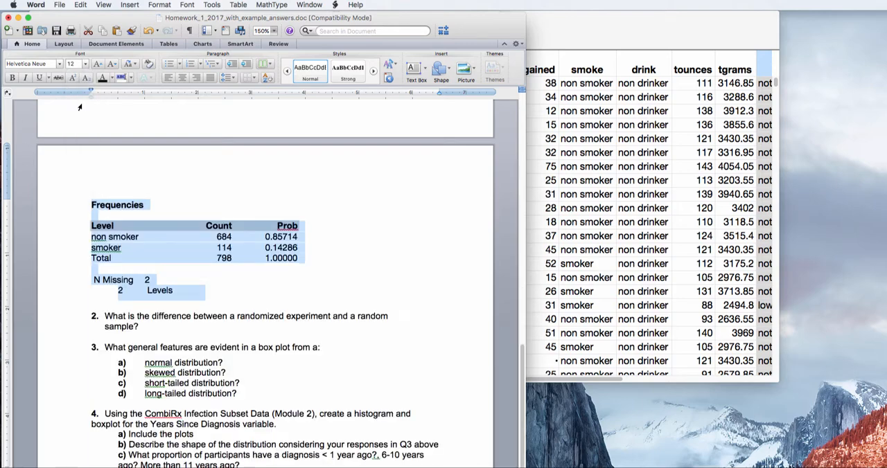
pyautogui.moveTo(522, 380); pyautogui.dragTo(522, 192)
pyautogui.click(200, 356)
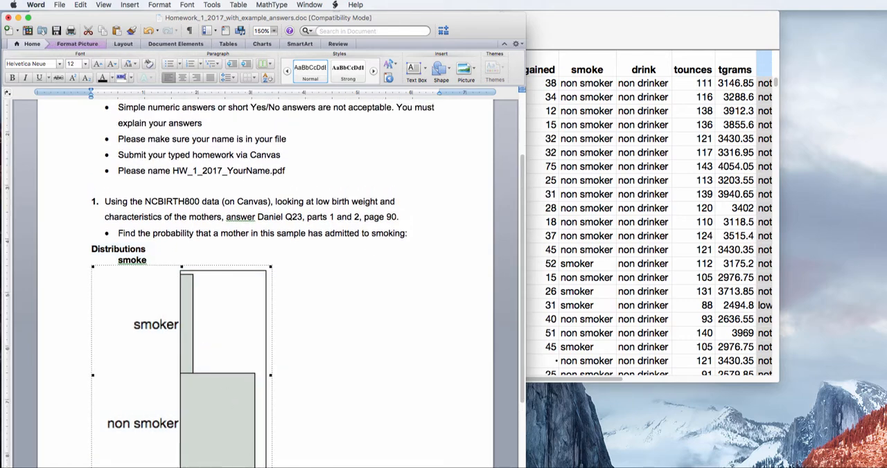
pyautogui.moveTo(271, 467); pyautogui.dragTo(174, 333)
pyautogui.click(377, 383)
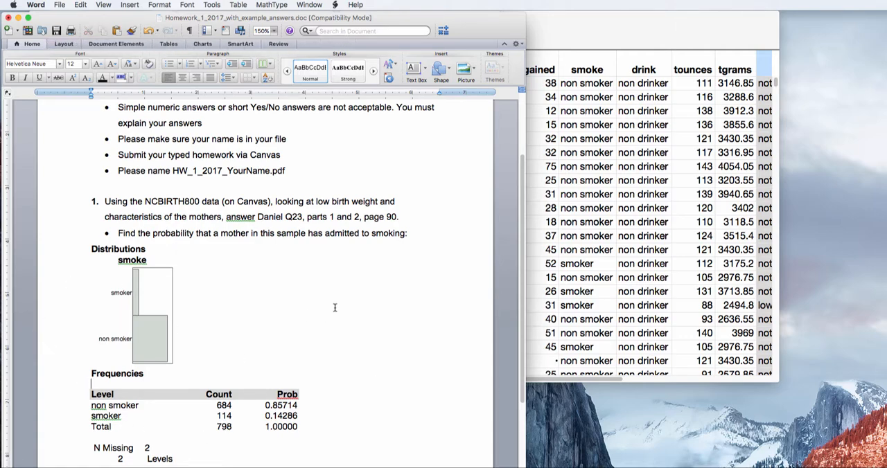
# Move the LDS_C02_NCBIRTH800_labels table aside so the homework document is accessible, and return to Word below the pasted smoke report.
pyautogui.click(572, 30)
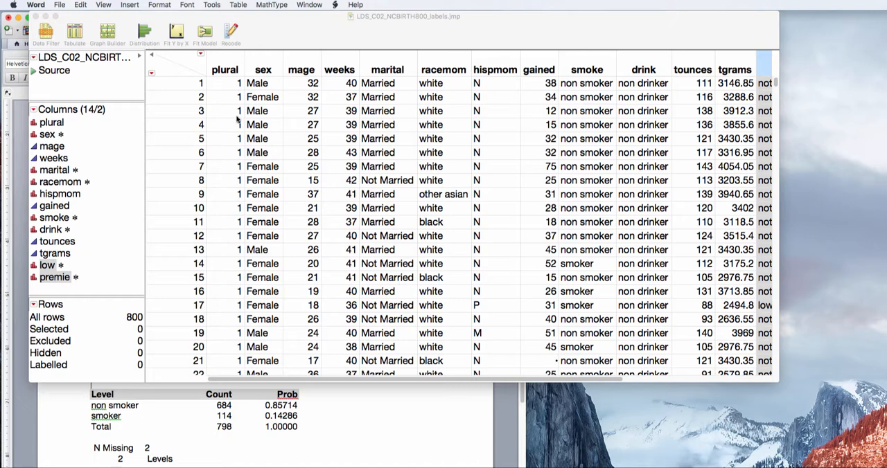
pyautogui.click(235, 466)
pyautogui.click(396, 433)
pyautogui.moveTo(523, 394); pyautogui.dragTo(523, 441)
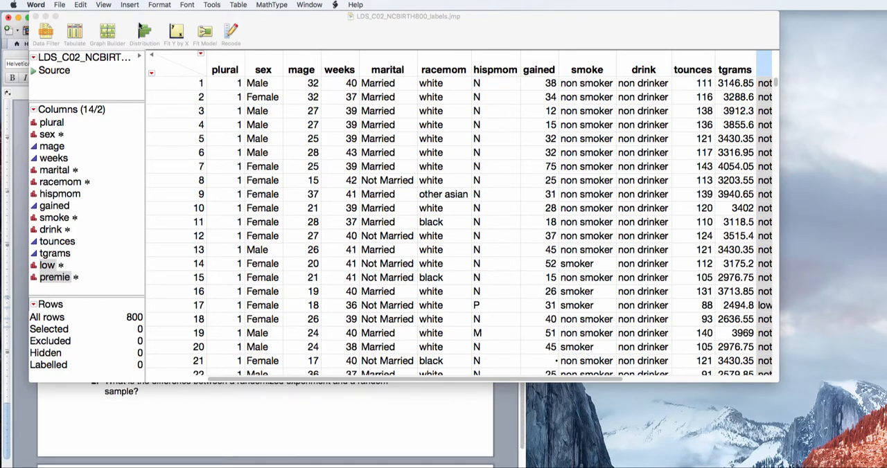
pyautogui.moveTo(132, 18); pyautogui.dragTo(359, 18)
pyautogui.click(97, 355)
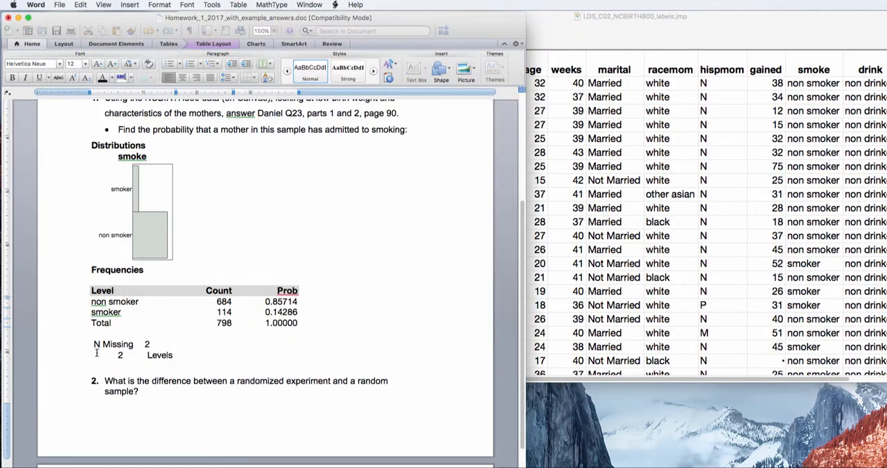
# Below the smoke report, add "Find the probability that a mother had a premature baby given that the mother admitted to smoking?".
pyautogui.click(97, 373)
pyautogui.press('Return')
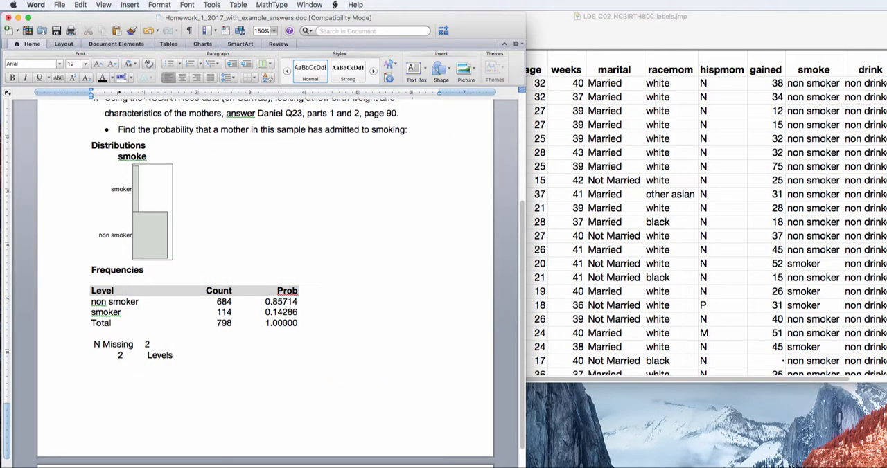
pyautogui.write('Find the pro')
pyautogui.write('babb')
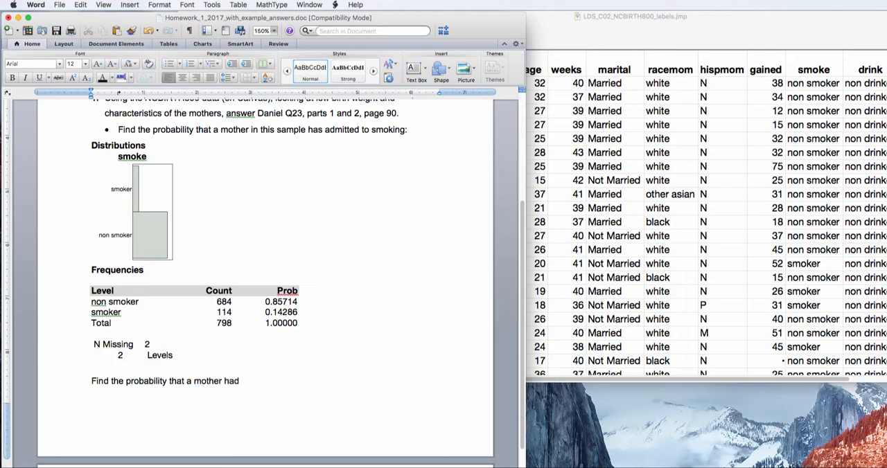
pyautogui.write('had a premature baby giv')
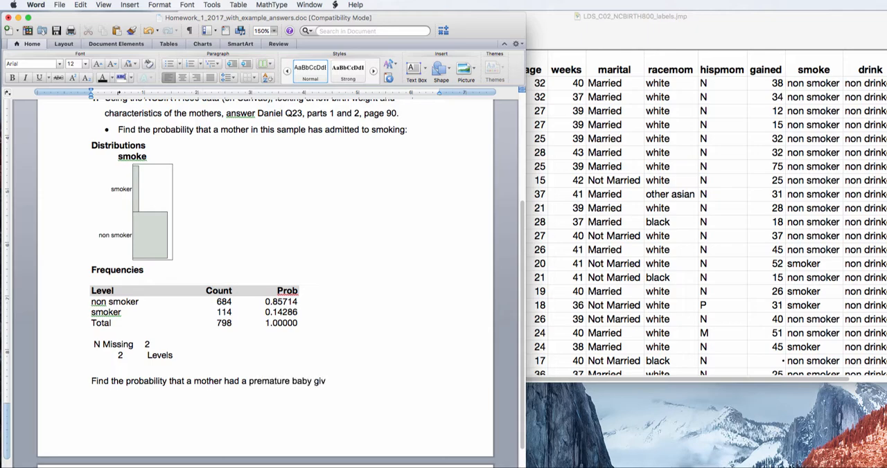
pyautogui.write('en that ehthe mother admitted to')
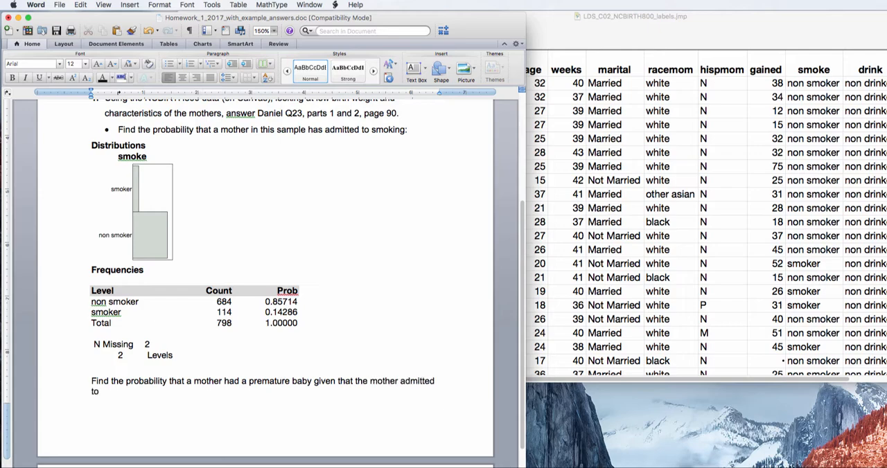
pyautogui.write(' smoking?')
# Switch back to JMP and run a Fit Y by X analysis with premie as response and smoke as factor.
pyautogui.click(564, 45)
pyautogui.moveTo(563, 45); pyautogui.dragTo(421, 29)
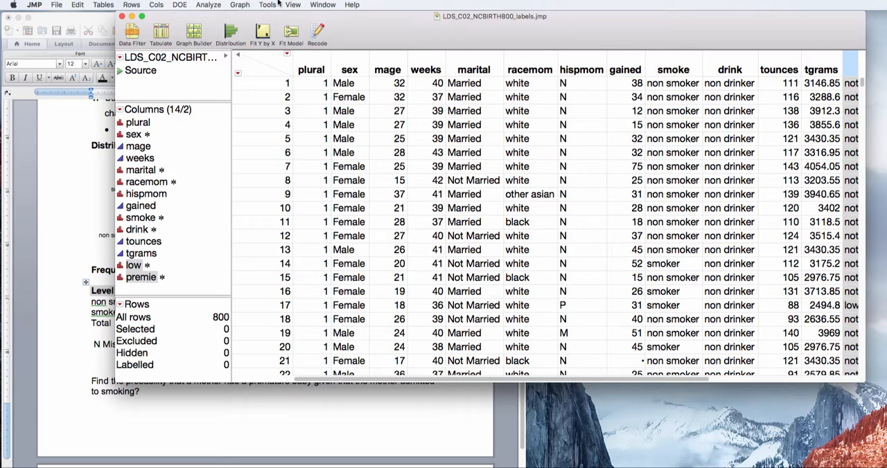
pyautogui.click(209, 4)
pyautogui.click(212, 26)
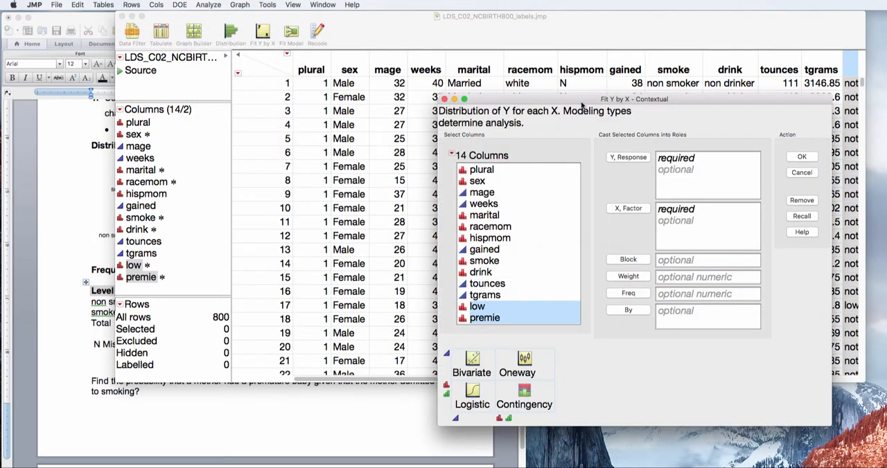
pyautogui.moveTo(581, 102); pyautogui.dragTo(381, 56)
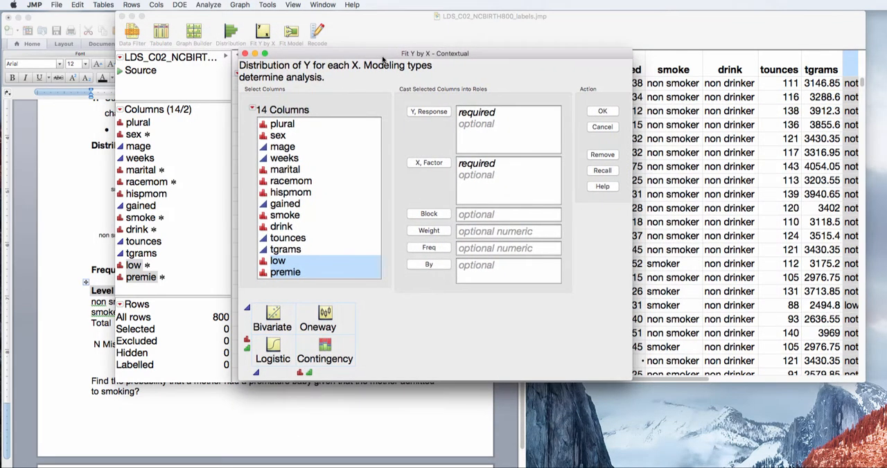
pyautogui.click(295, 220)
pyautogui.click(429, 164)
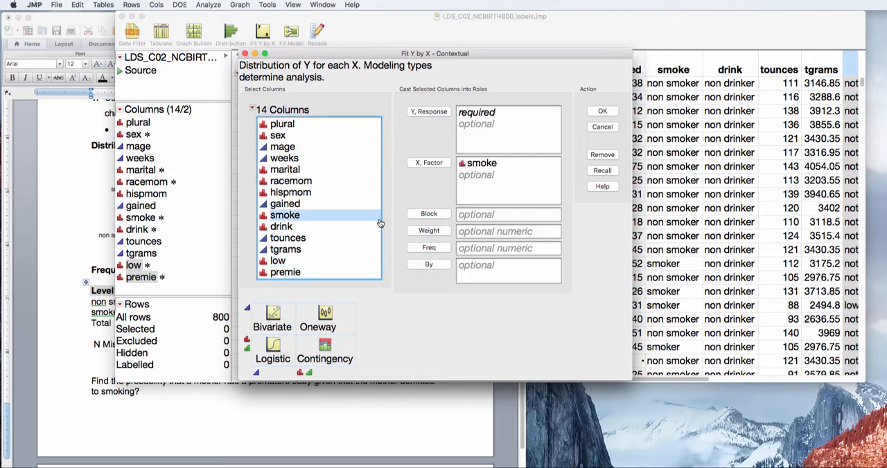
pyautogui.click(320, 273)
pyautogui.click(441, 114)
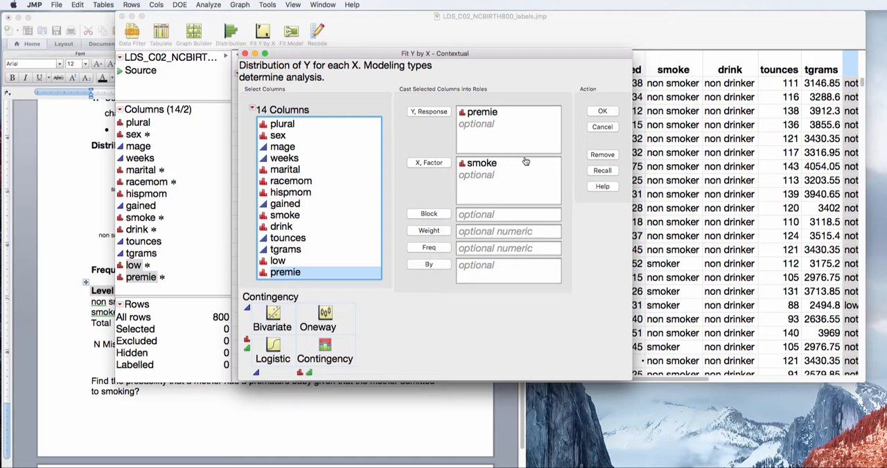
pyautogui.click(603, 114)
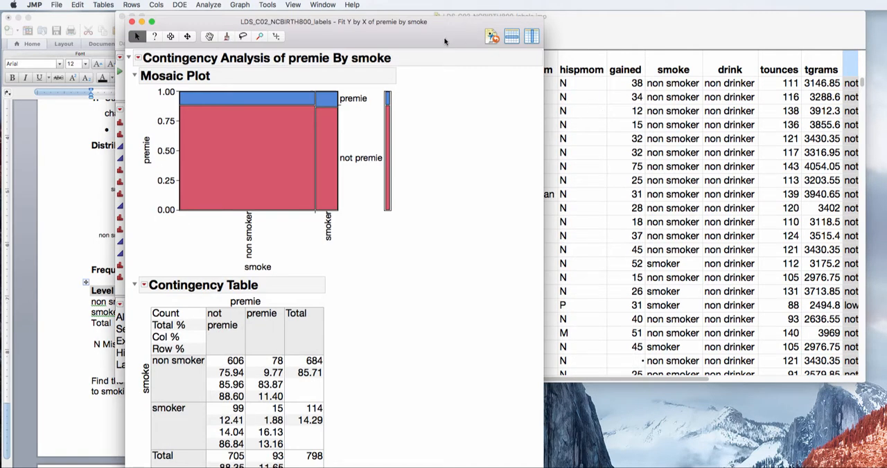
# Collapse the mosaic plot in the contingency report and examine the table's Total column for the smoke groups.
pyautogui.moveTo(445, 42); pyautogui.dragTo(498, 36)
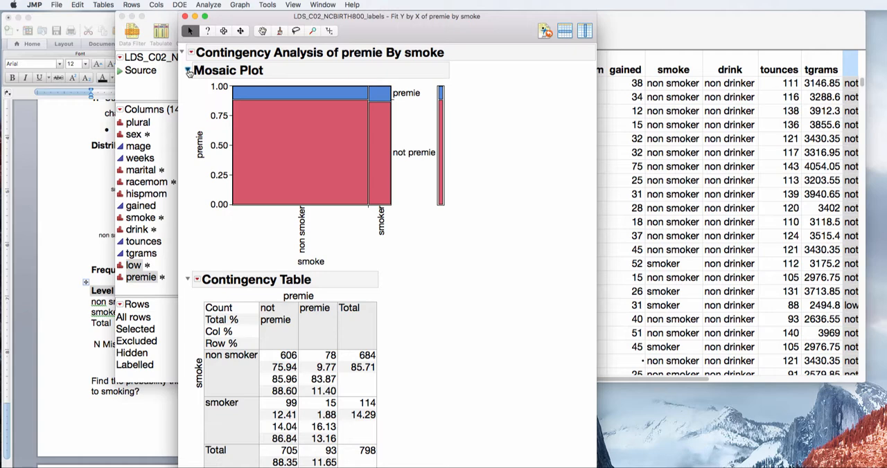
pyautogui.click(189, 72)
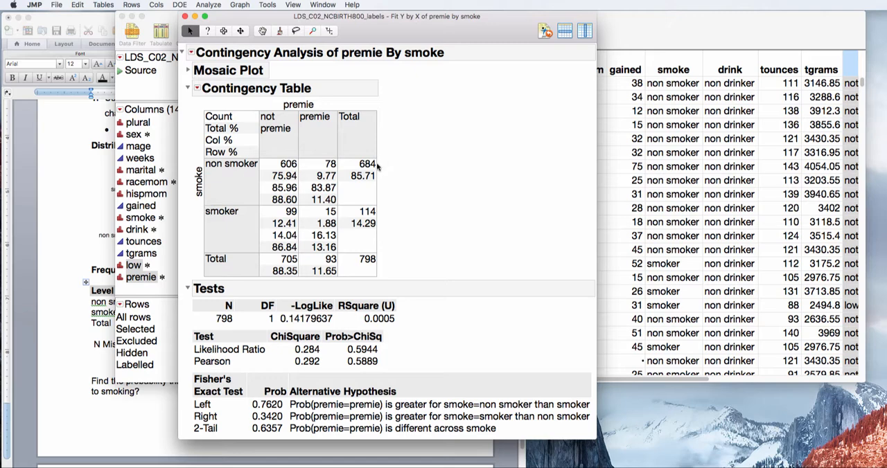
pyautogui.moveTo(399, 162)
pyautogui.mouseDown()
pyautogui.moveTo(389, 154)
pyautogui.moveTo(336, 180)
pyautogui.moveTo(372, 145)
pyautogui.moveTo(363, 145)
pyautogui.mouseUp()
pyautogui.moveTo(390, 194)
pyautogui.mouseDown()
pyautogui.moveTo(344, 205)
pyautogui.moveTo(406, 238)
pyautogui.moveTo(348, 200)
pyautogui.mouseUp()
pyautogui.moveTo(385, 108)
pyautogui.mouseDown()
pyautogui.moveTo(378, 104)
pyautogui.moveTo(341, 251)
pyautogui.moveTo(403, 138)
pyautogui.moveTo(368, 113)
pyautogui.mouseUp()
# Place the contingency report beside the homework question and examine the Total row for the premie groups.
pyautogui.click(76, 187)
pyautogui.click(554, 71)
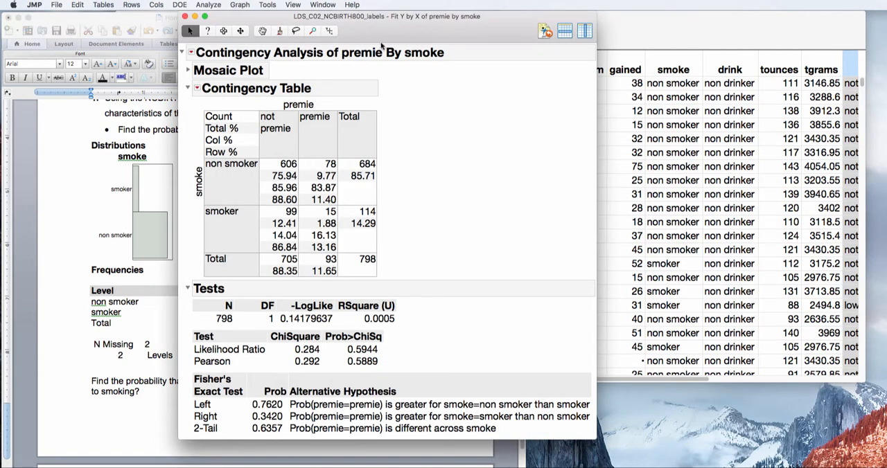
pyautogui.moveTo(413, 33); pyautogui.dragTo(538, 33)
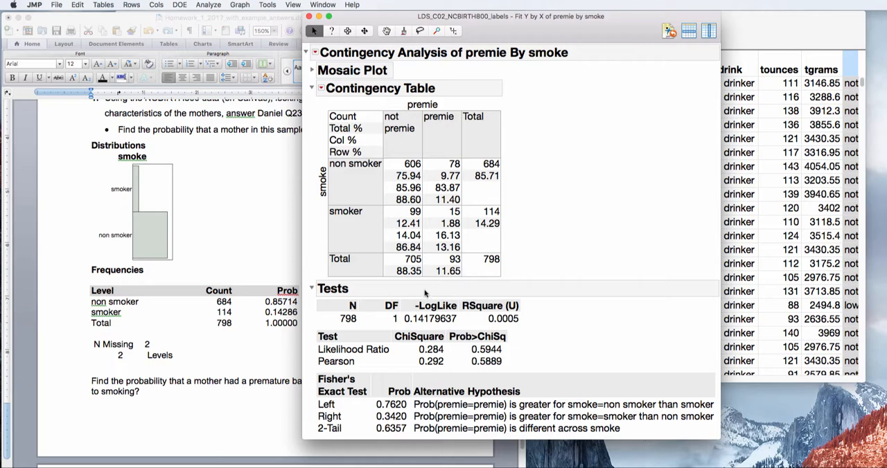
pyautogui.moveTo(392, 289)
pyautogui.mouseDown()
pyautogui.moveTo(489, 269)
pyautogui.moveTo(348, 267)
pyautogui.moveTo(449, 281)
pyautogui.mouseUp()
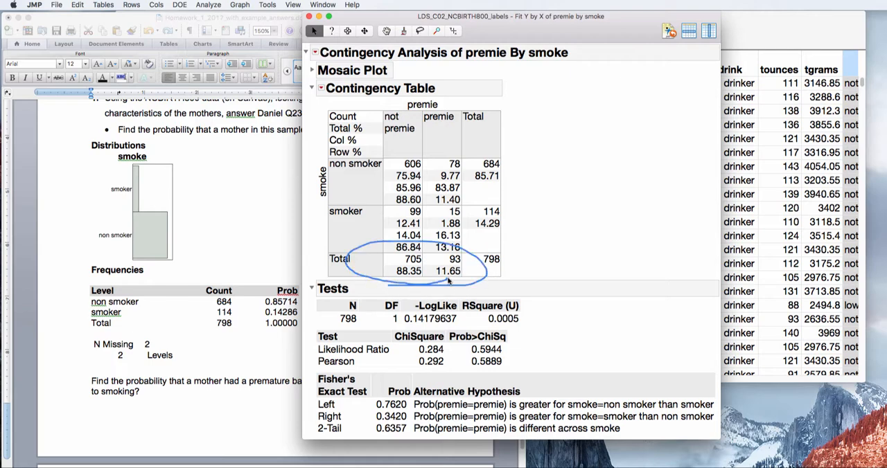
pyautogui.click(322, 4)
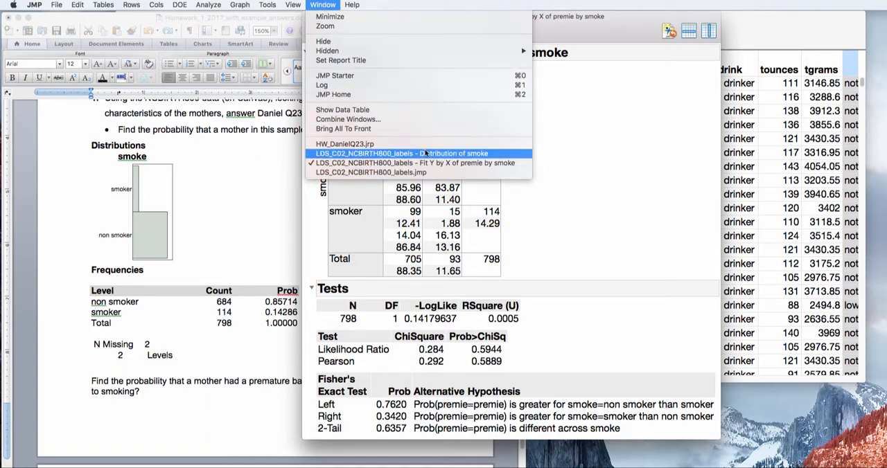
pyautogui.click(552, 121)
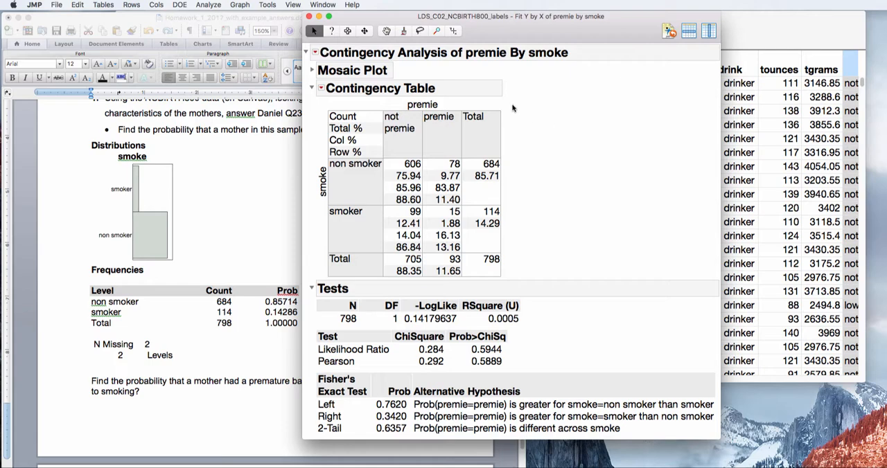
# Run a Distribution analysis on the premie column.
pyautogui.click(209, 6)
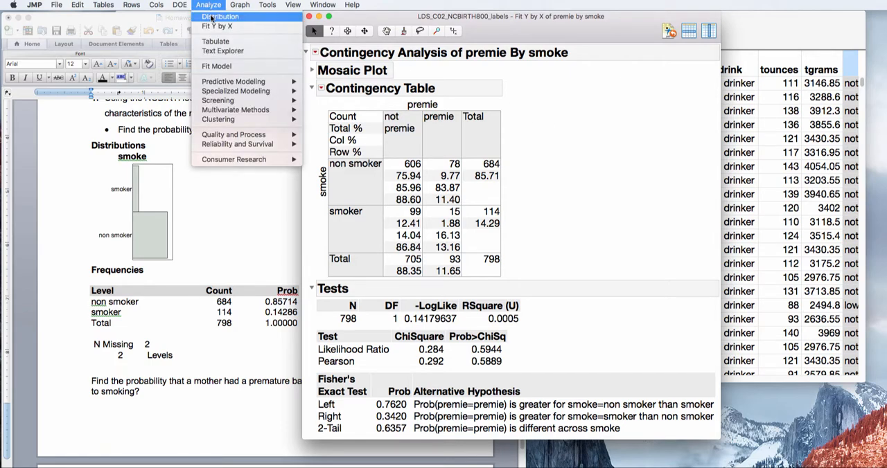
pyautogui.click(213, 17)
pyautogui.click(519, 328)
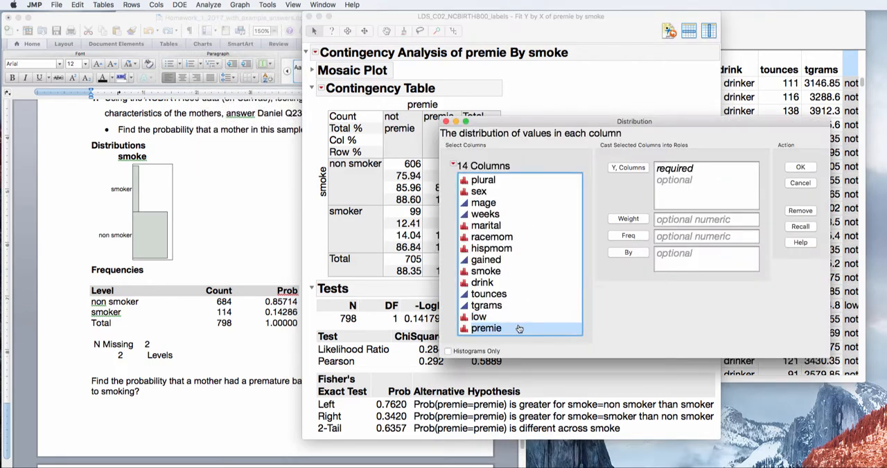
pyautogui.click(627, 168)
pyautogui.click(800, 167)
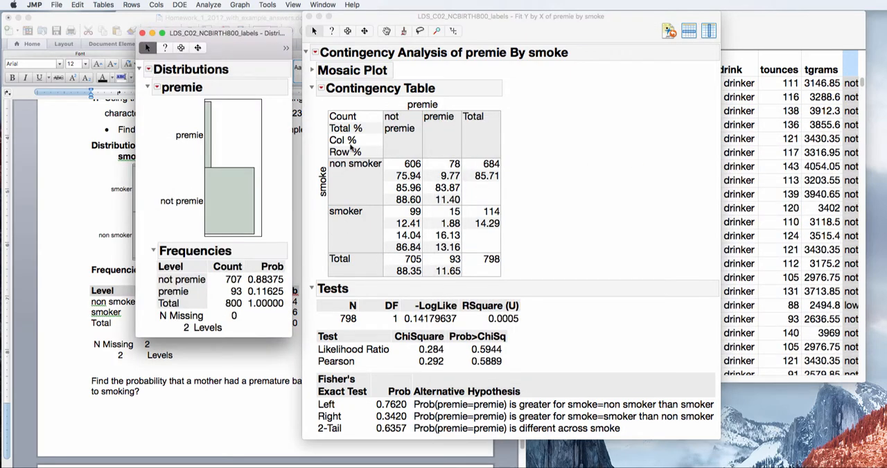
# Compare the premie distribution's frequencies with the contingency table's Total row and the smoke Frequencies table in the Word document.
pyautogui.click(527, 259)
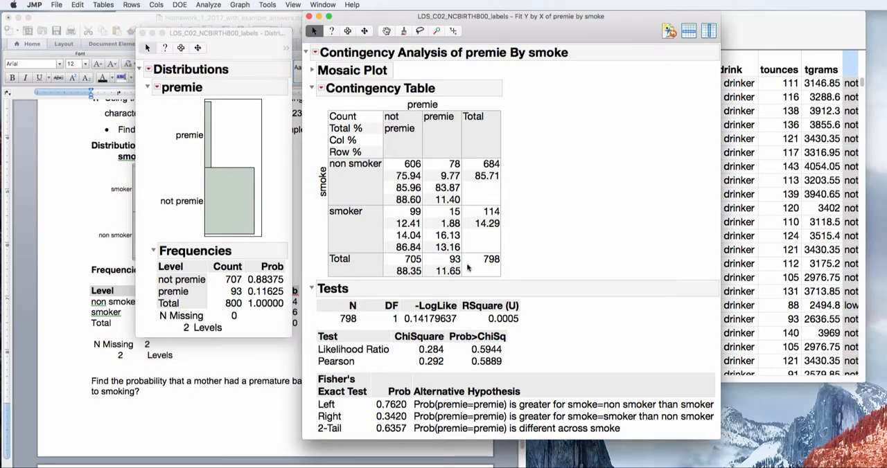
pyautogui.moveTo(535, 256)
pyautogui.mouseDown()
pyautogui.moveTo(463, 263)
pyautogui.moveTo(498, 278)
pyautogui.moveTo(528, 250)
pyautogui.moveTo(495, 241)
pyautogui.mouseUp()
pyautogui.click(273, 265)
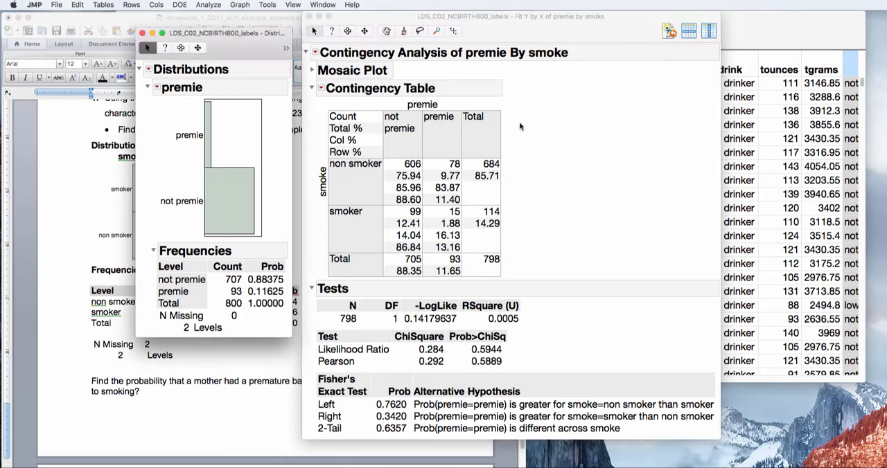
pyautogui.click(516, 161)
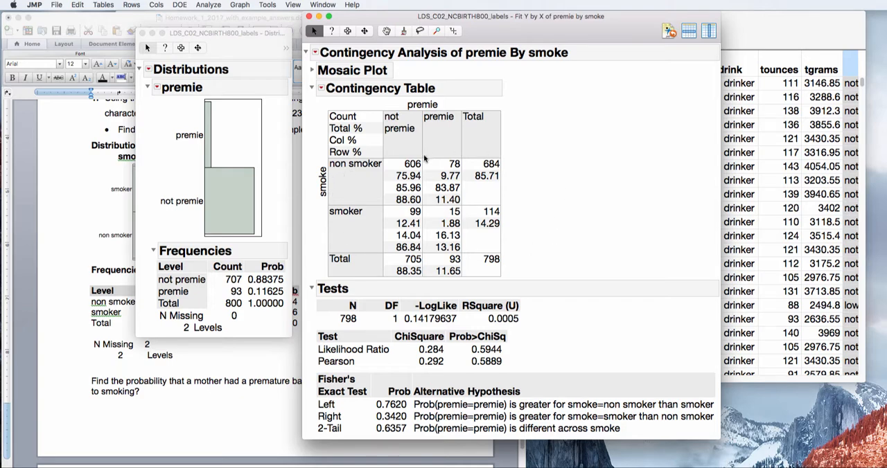
pyautogui.moveTo(267, 41); pyautogui.dragTo(156, 24)
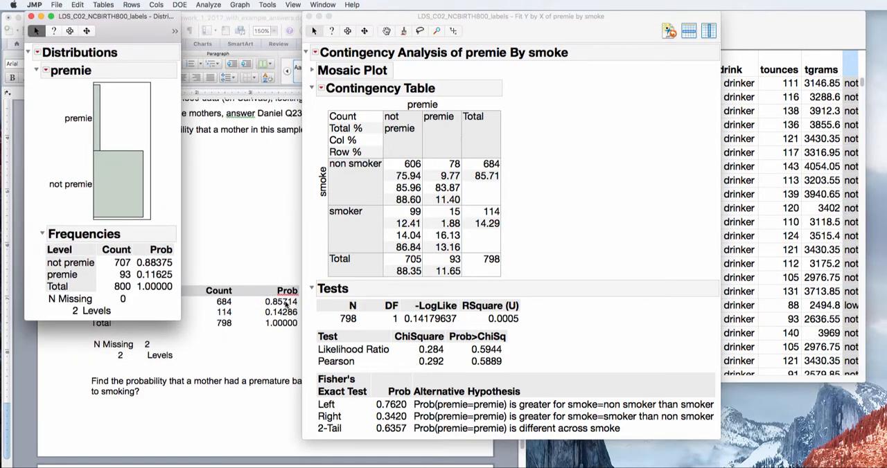
pyautogui.click(219, 346)
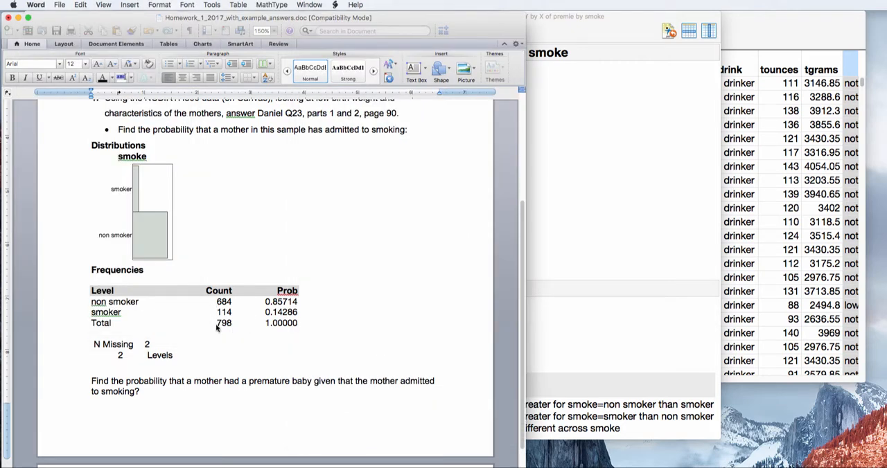
pyautogui.click(622, 137)
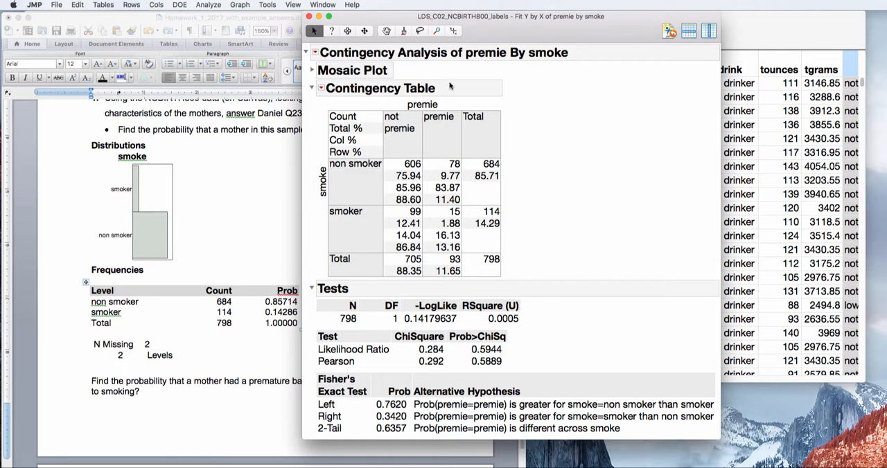
# Bring the premie distribution report back up and compare its N Missing entry with the contingency table's Total row.
pyautogui.click(323, 4)
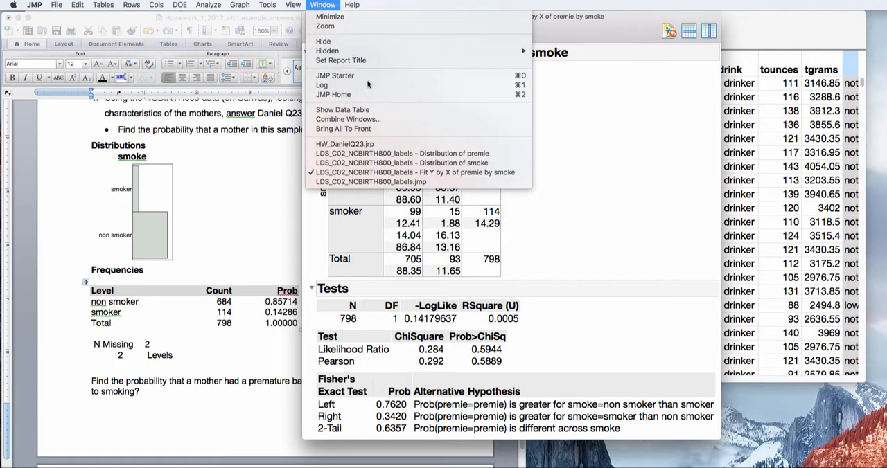
pyautogui.click(409, 154)
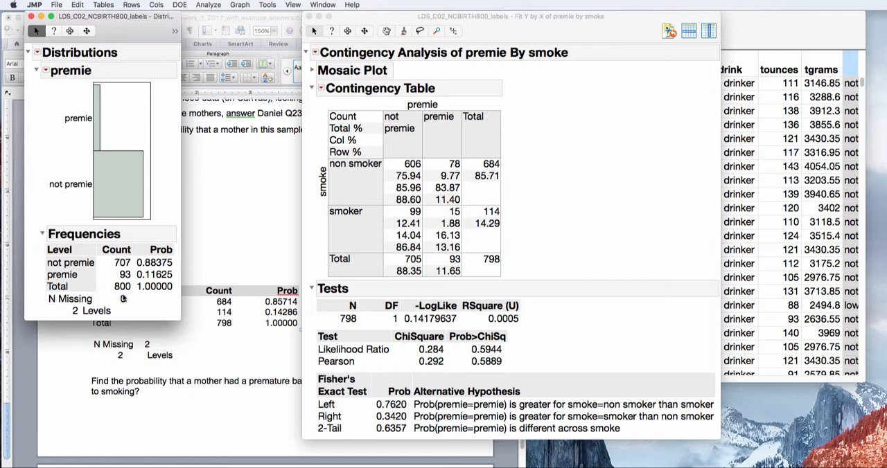
pyautogui.click(514, 270)
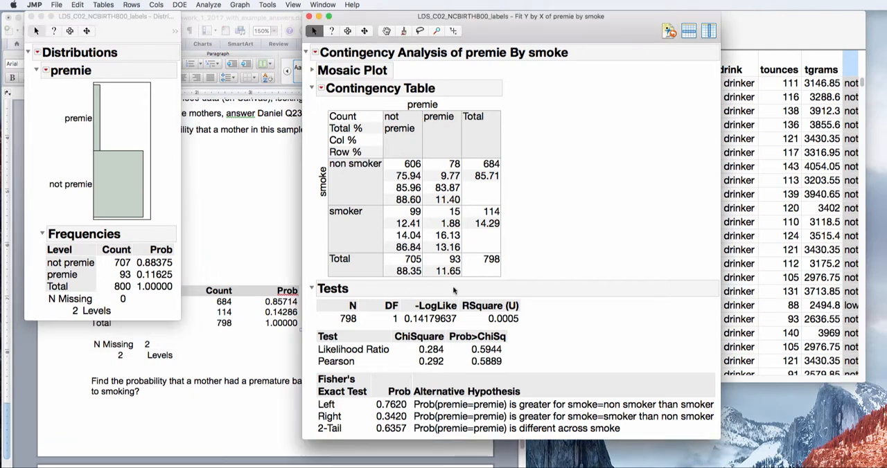
pyautogui.moveTo(523, 283)
pyautogui.mouseDown()
pyautogui.moveTo(464, 239)
pyautogui.moveTo(361, 278)
pyautogui.moveTo(539, 297)
pyautogui.moveTo(500, 267)
pyautogui.mouseUp()
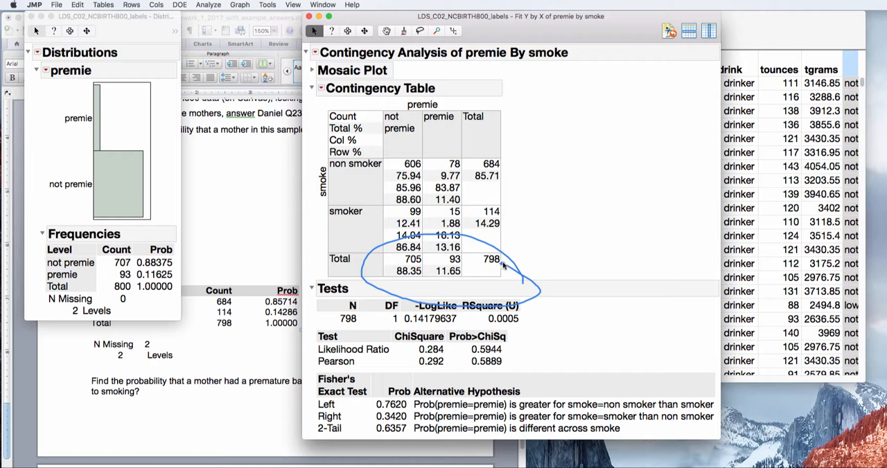
pyautogui.press('Escape')
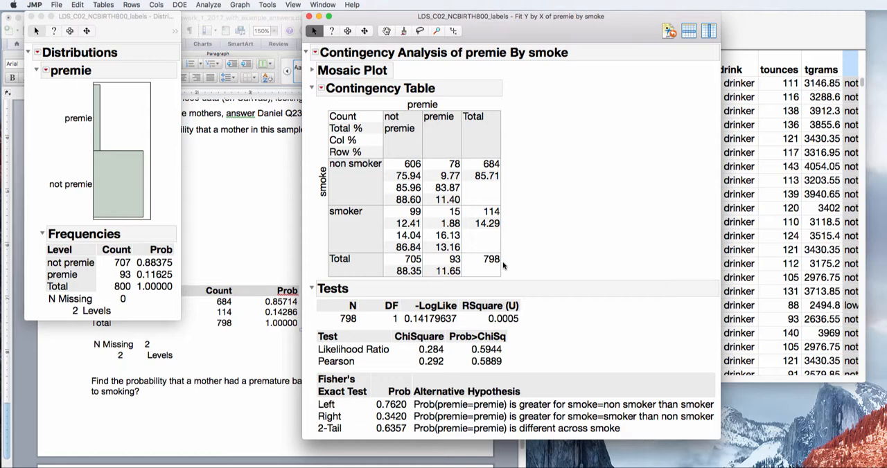
# Close the premie distribution report and examine the contingency table's smoker row with the report placed beside the homework question.
pyautogui.click(30, 16)
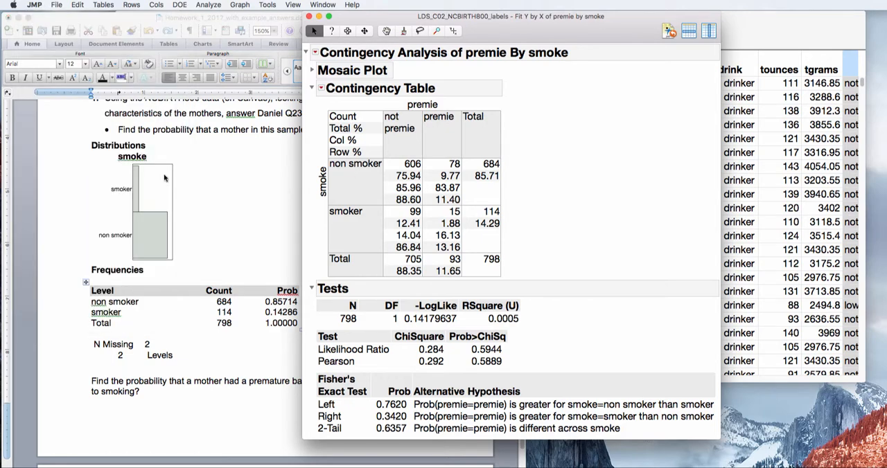
pyautogui.moveTo(501, 36); pyautogui.dragTo(650, 24)
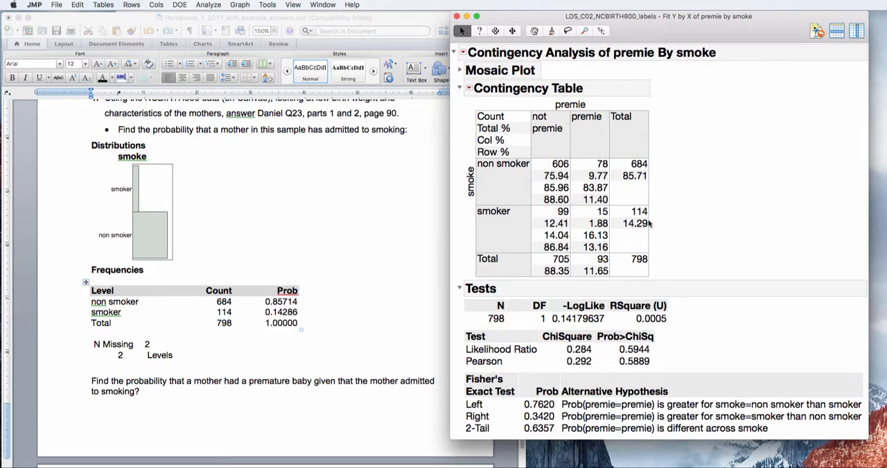
pyautogui.moveTo(657, 208)
pyautogui.mouseDown()
pyautogui.moveTo(552, 199)
pyautogui.moveTo(493, 217)
pyautogui.moveTo(538, 269)
pyautogui.moveTo(695, 232)
pyautogui.moveTo(532, 213)
pyautogui.mouseUp()
pyautogui.moveTo(668, 209)
pyautogui.mouseDown()
pyautogui.moveTo(526, 212)
pyautogui.moveTo(492, 277)
pyautogui.moveTo(689, 188)
pyautogui.moveTo(485, 217)
pyautogui.mouseUp()
pyautogui.moveTo(606, 207)
pyautogui.mouseDown()
pyautogui.moveTo(584, 210)
pyautogui.moveTo(608, 228)
pyautogui.moveTo(600, 202)
pyautogui.mouseUp()
pyautogui.moveTo(663, 198)
pyautogui.mouseDown()
pyautogui.moveTo(445, 243)
pyautogui.moveTo(696, 232)
pyautogui.moveTo(607, 188)
pyautogui.mouseUp()
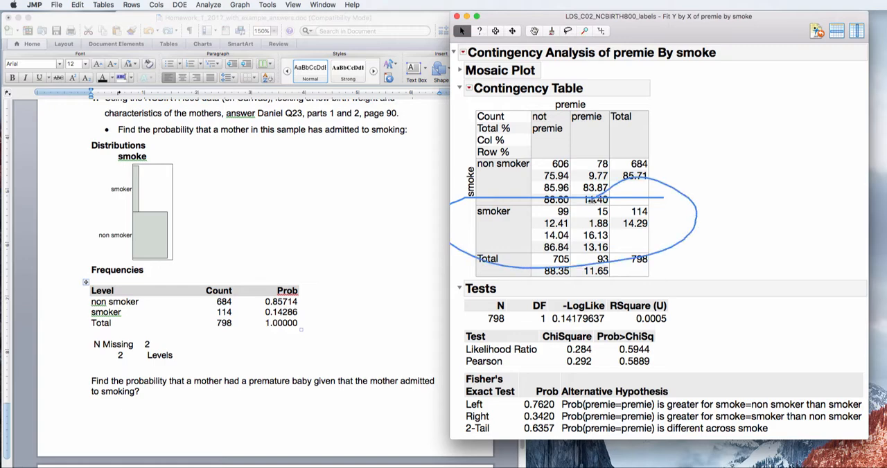
pyautogui.moveTo(591, 200); pyautogui.dragTo(590, 200)
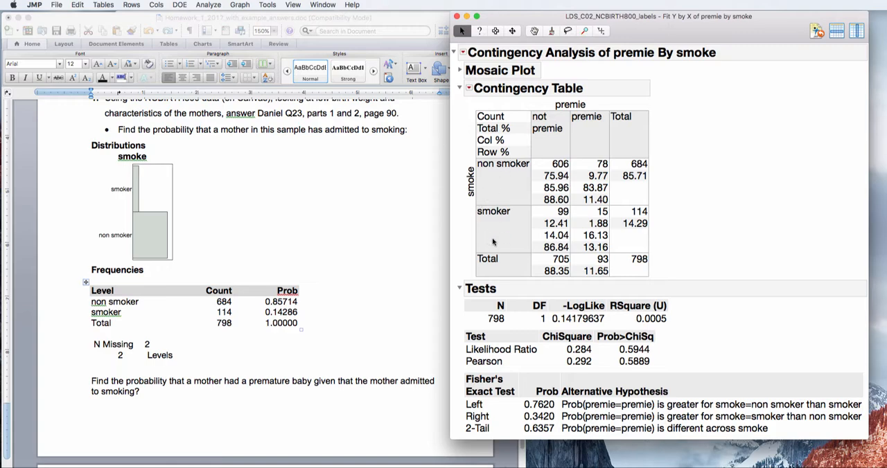
pyautogui.moveTo(486, 253)
pyautogui.mouseDown()
pyautogui.moveTo(637, 240)
pyautogui.moveTo(551, 194)
pyautogui.moveTo(503, 260)
pyautogui.moveTo(555, 261)
pyautogui.mouseUp()
pyautogui.moveTo(613, 248)
pyautogui.mouseDown()
pyautogui.moveTo(563, 247)
pyautogui.moveTo(627, 265)
pyautogui.moveTo(578, 243)
pyautogui.moveTo(603, 267)
pyautogui.moveTo(613, 241)
pyautogui.mouseUp()
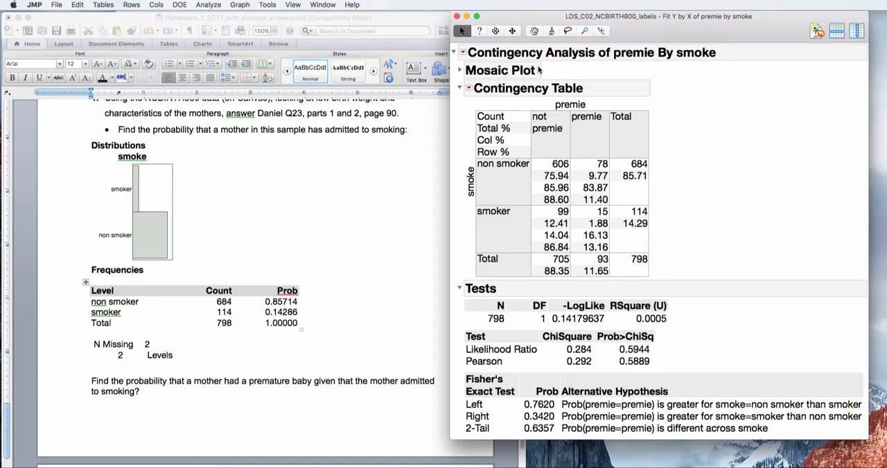
# Copy the entire contingency report of premie by smoke and paste it in Word below the question about premature babies given smoking.
pyautogui.click(494, 31)
pyautogui.click(510, 55)
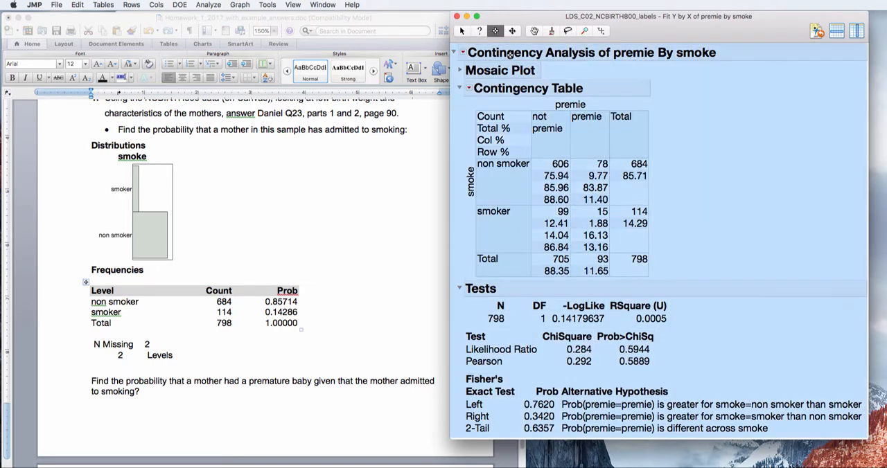
pyautogui.click(312, 262)
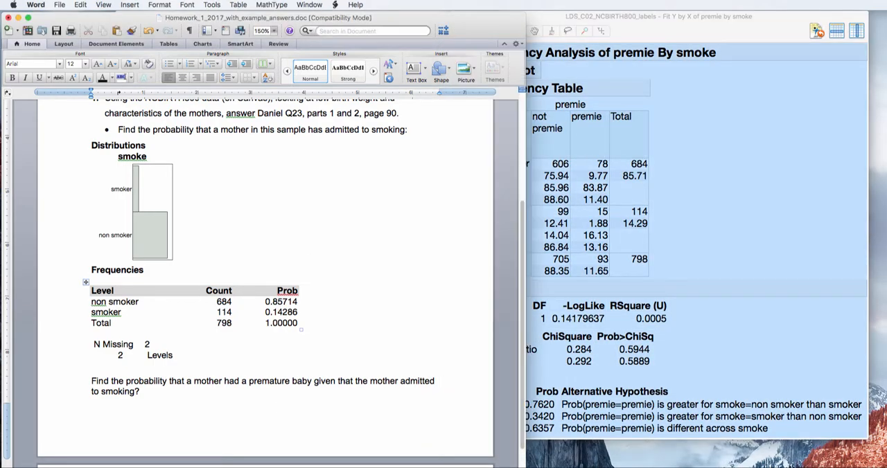
pyautogui.moveTo(522, 404); pyautogui.dragTo(522, 467)
pyautogui.click(111, 291)
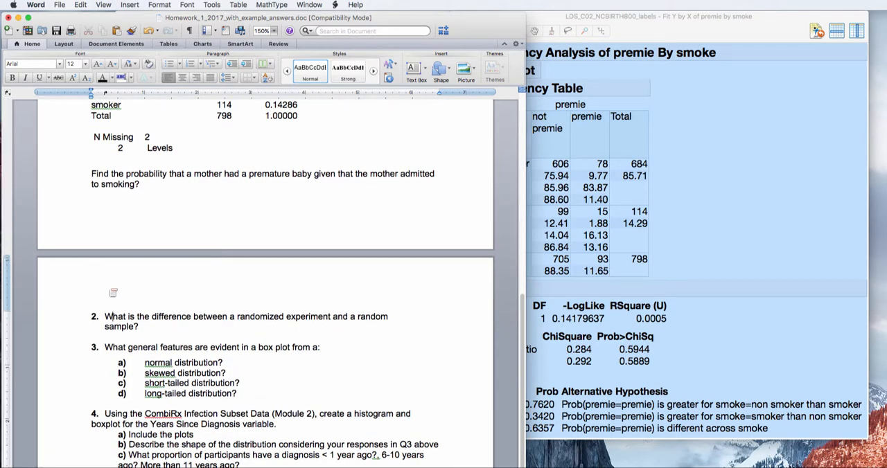
pyautogui.click(169, 184)
pyautogui.press('Return')
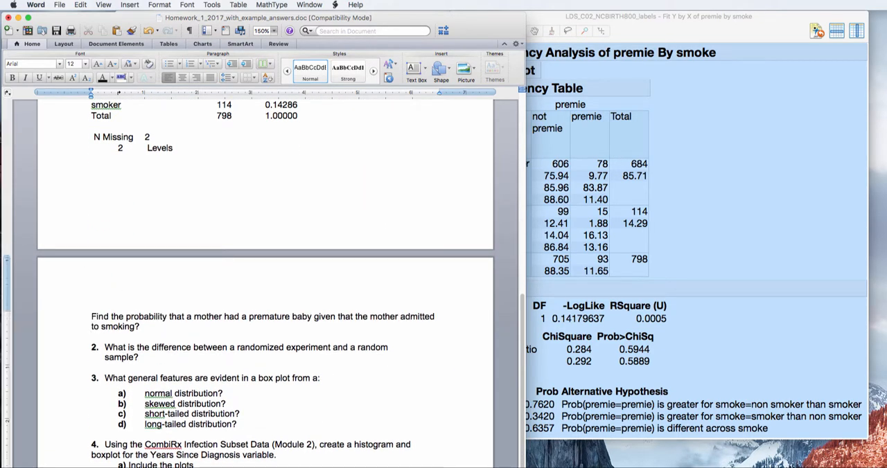
pyautogui.press('super+v')
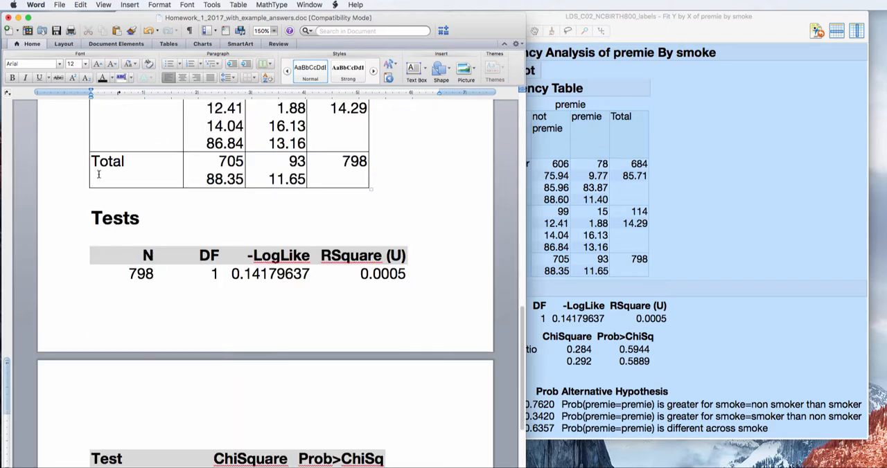